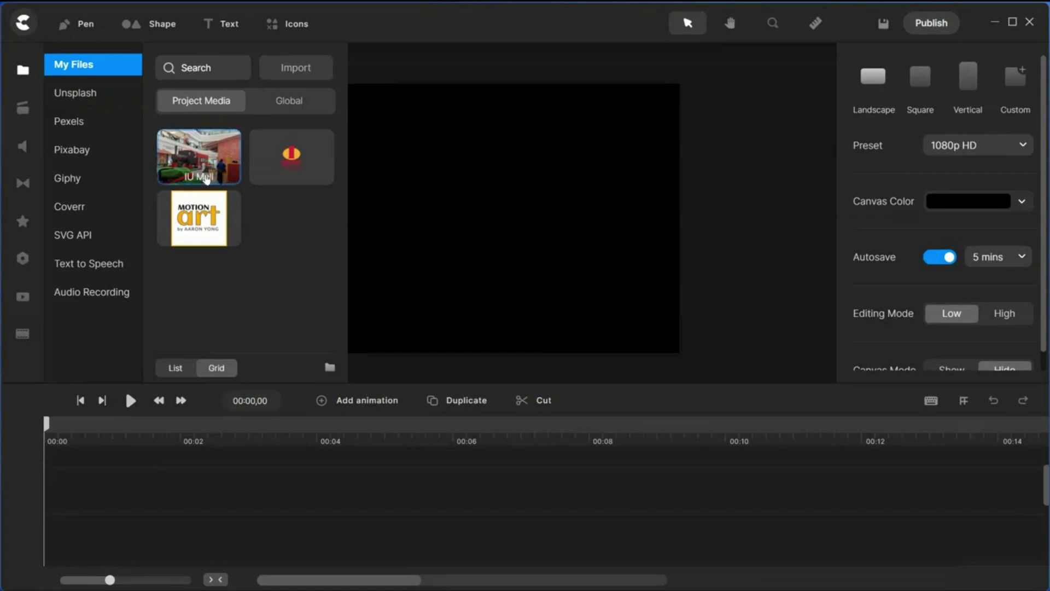
Place the IU Mall photo on the canvas and shift it about 95 px right
drag(199, 158, 529, 208)
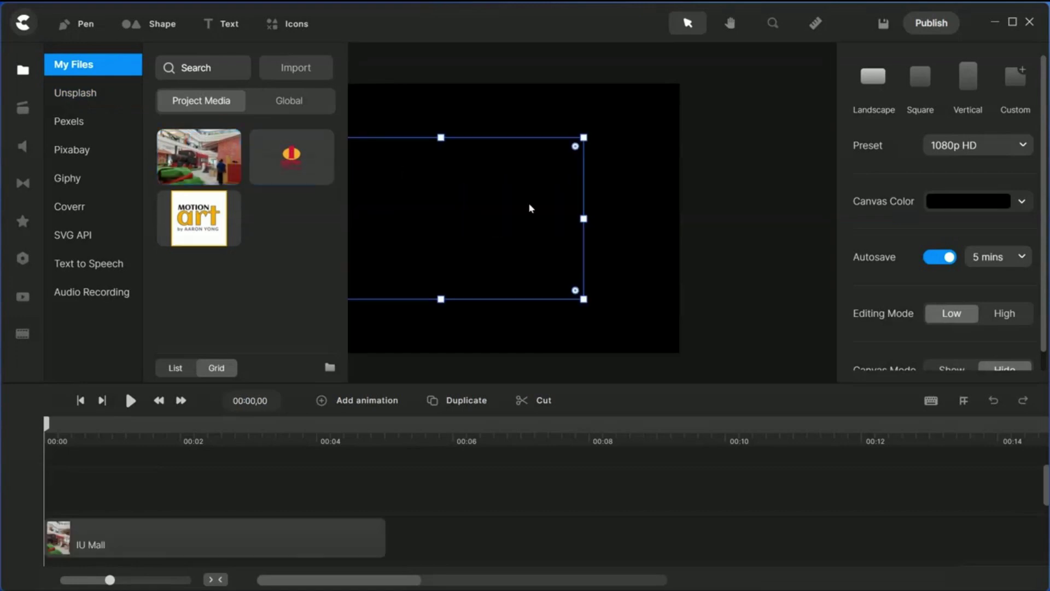
key(Escape)
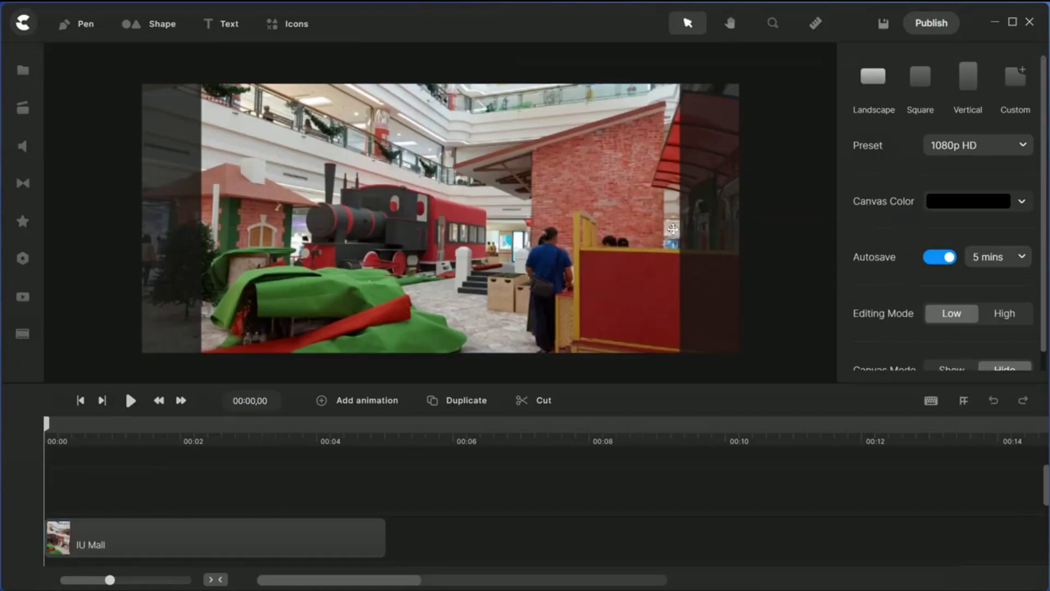
click(411, 237)
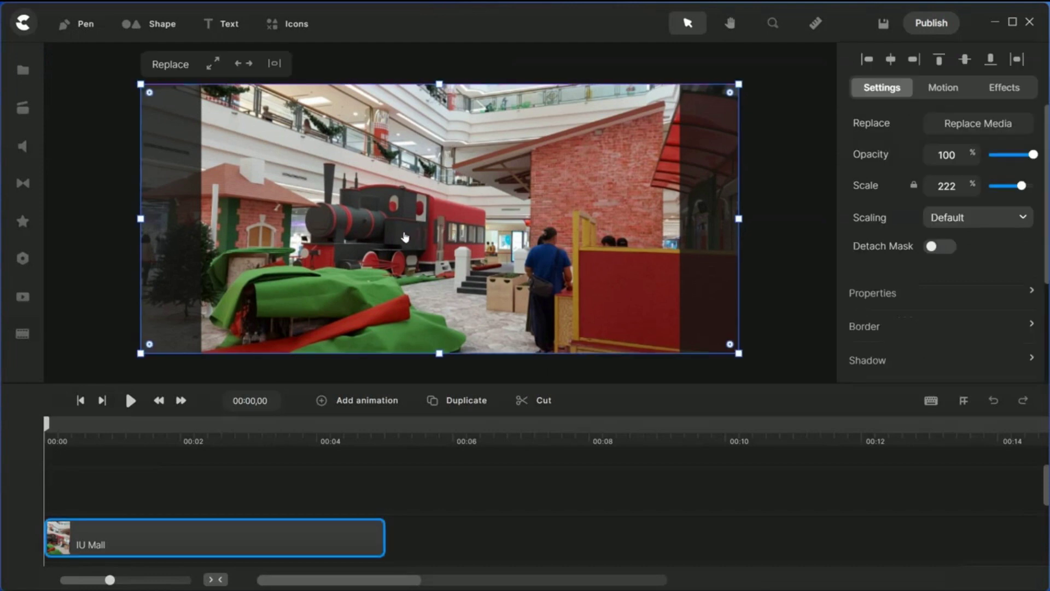
drag(409, 235, 467, 231)
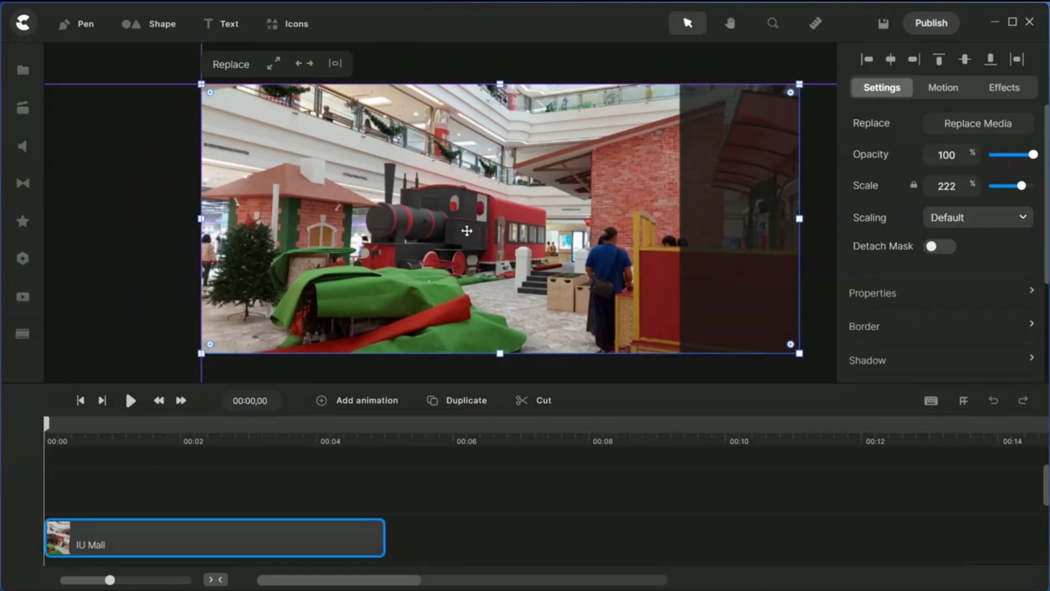
click(138, 261)
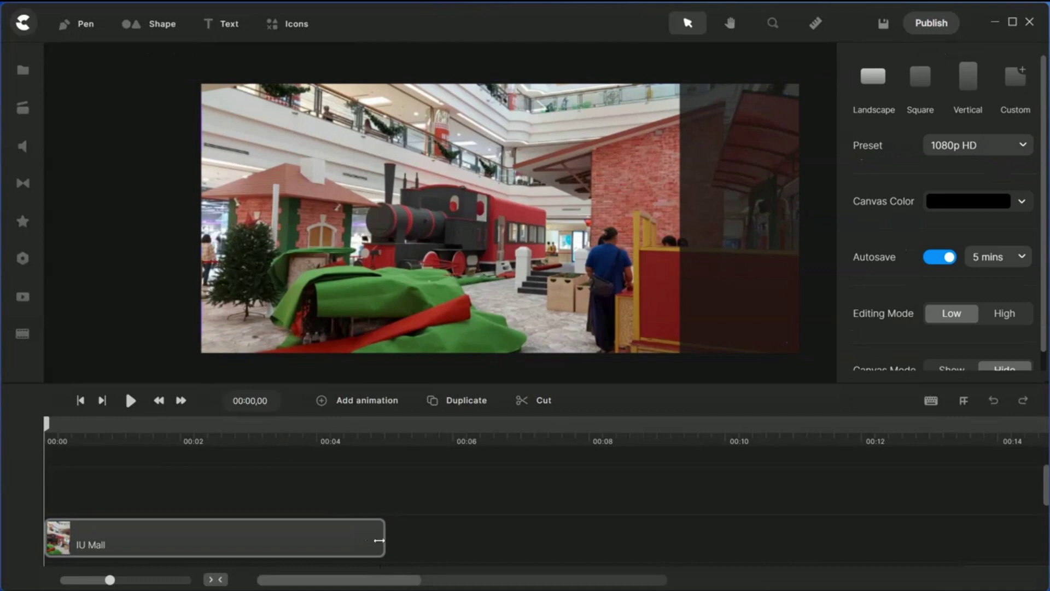
Stretch the IU Mall clip on the timeline to about 10 seconds
drag(379, 540, 690, 527)
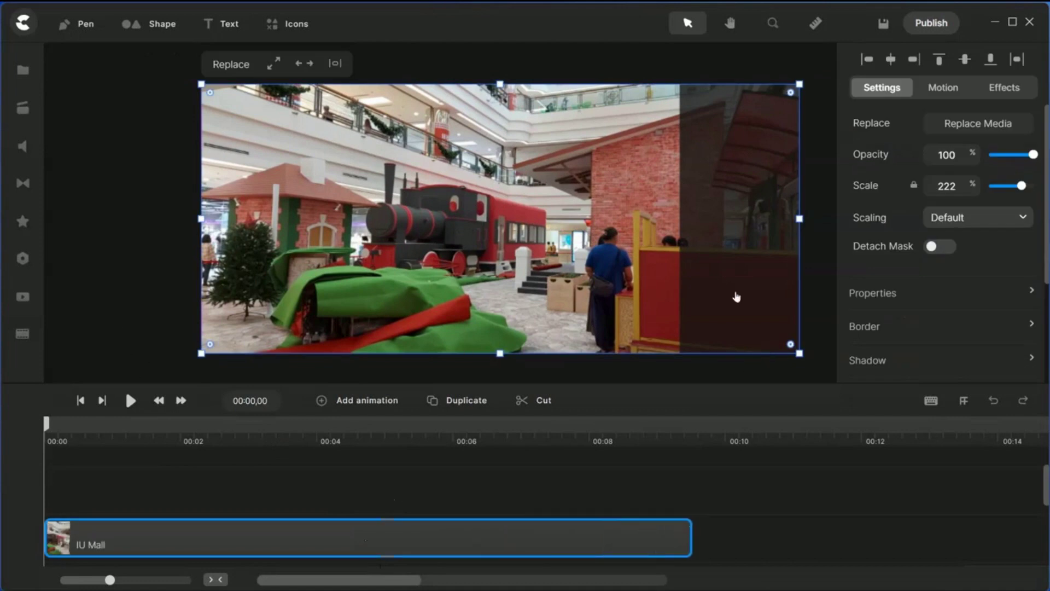
click(97, 278)
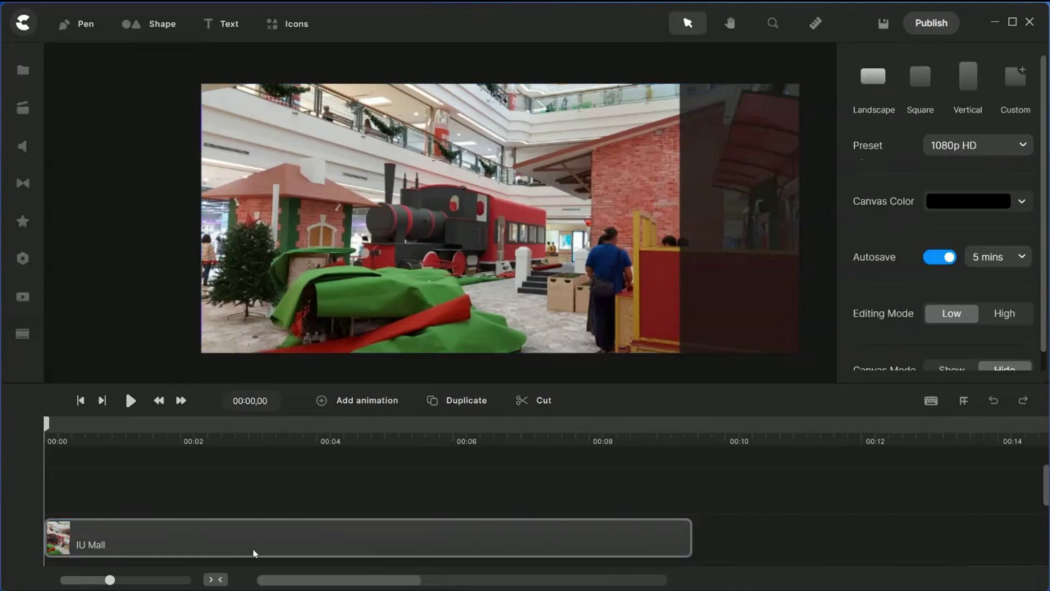
click(247, 542)
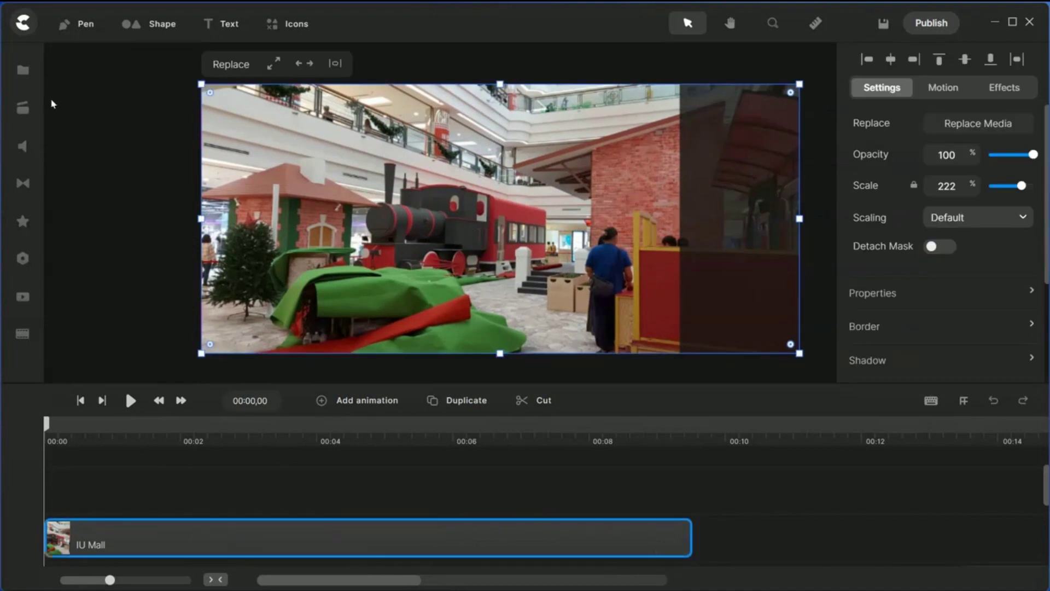
click(137, 246)
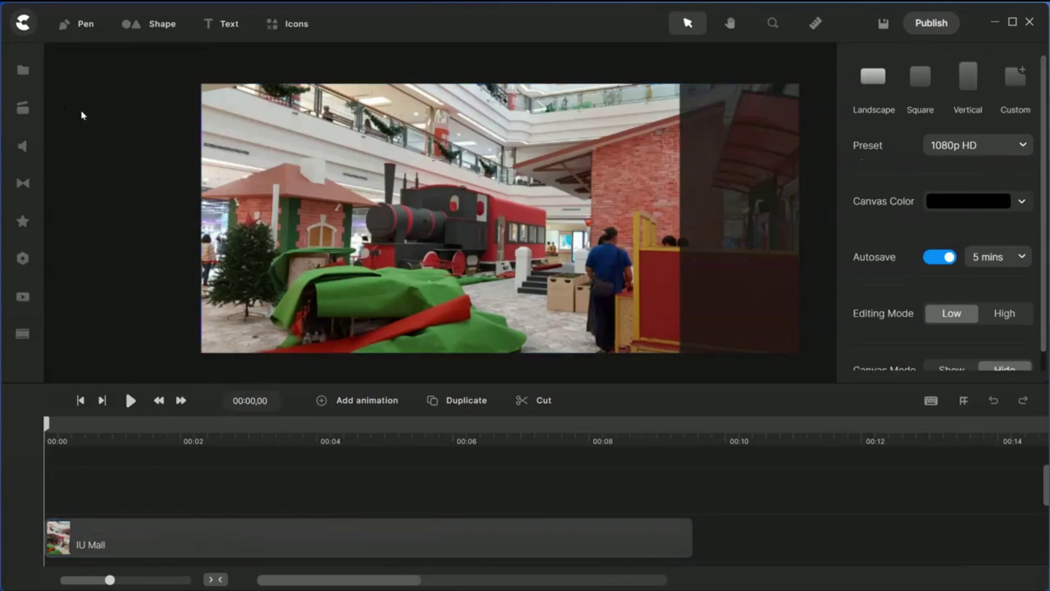
Add a blue Square and shape it into a thin, horizontally centred bar spanning the photo's full height
click(141, 28)
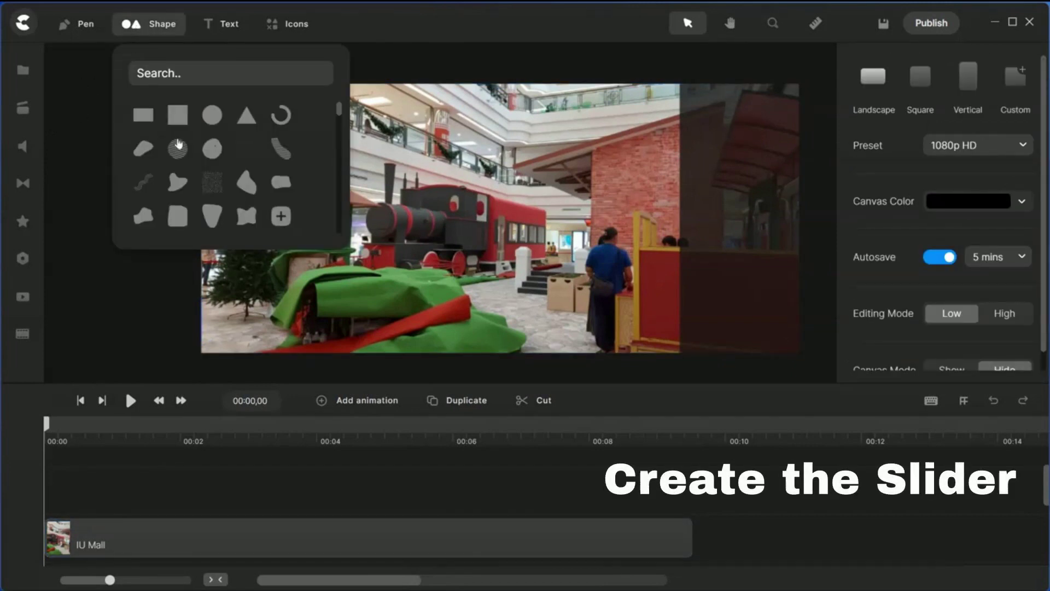
click(177, 117)
click(133, 310)
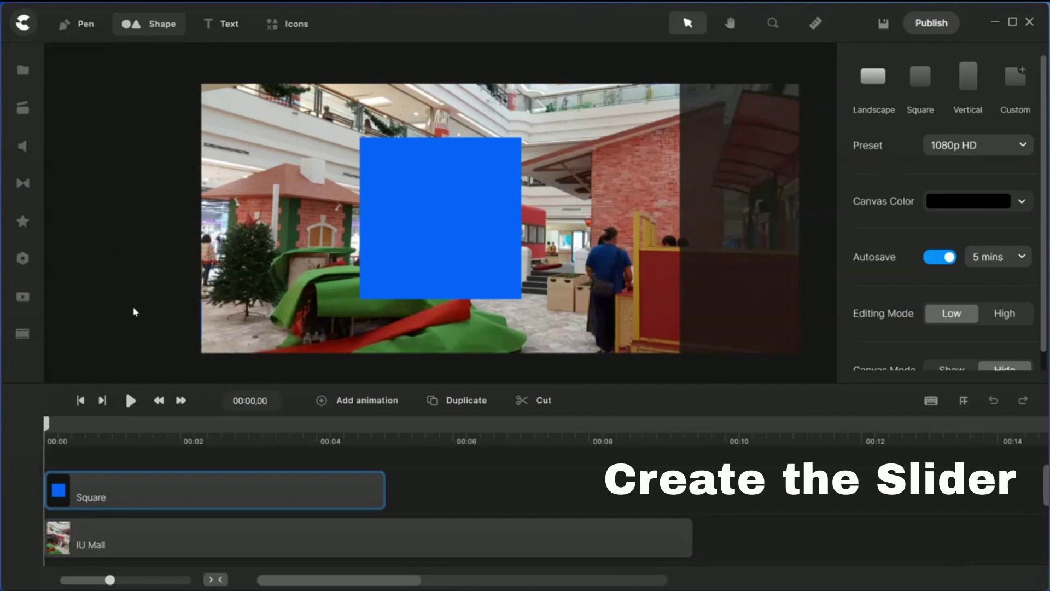
click(449, 222)
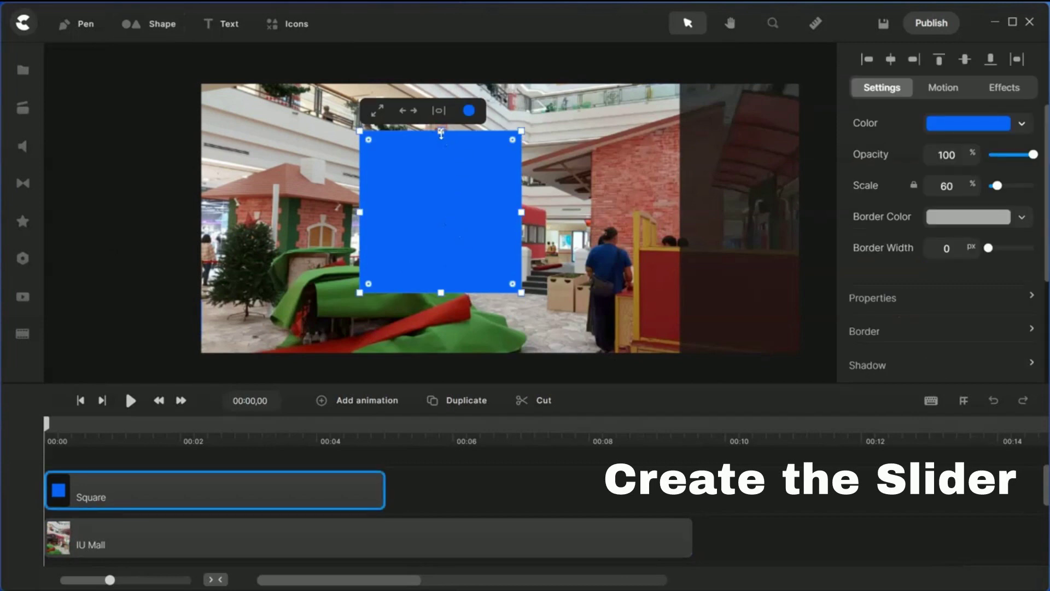
drag(441, 132, 441, 83)
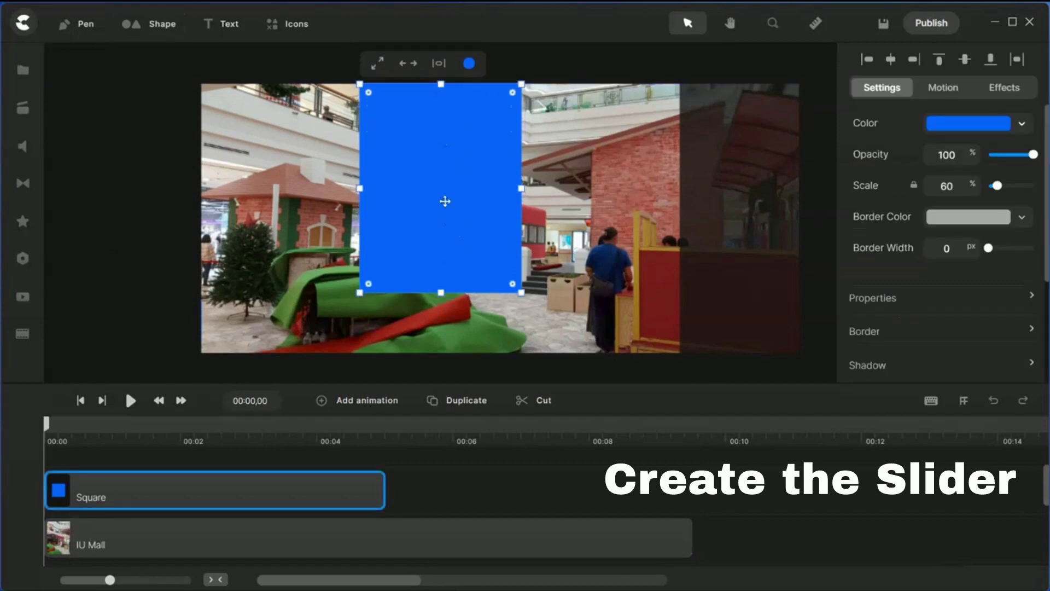
drag(441, 292, 441, 353)
drag(360, 218, 520, 226)
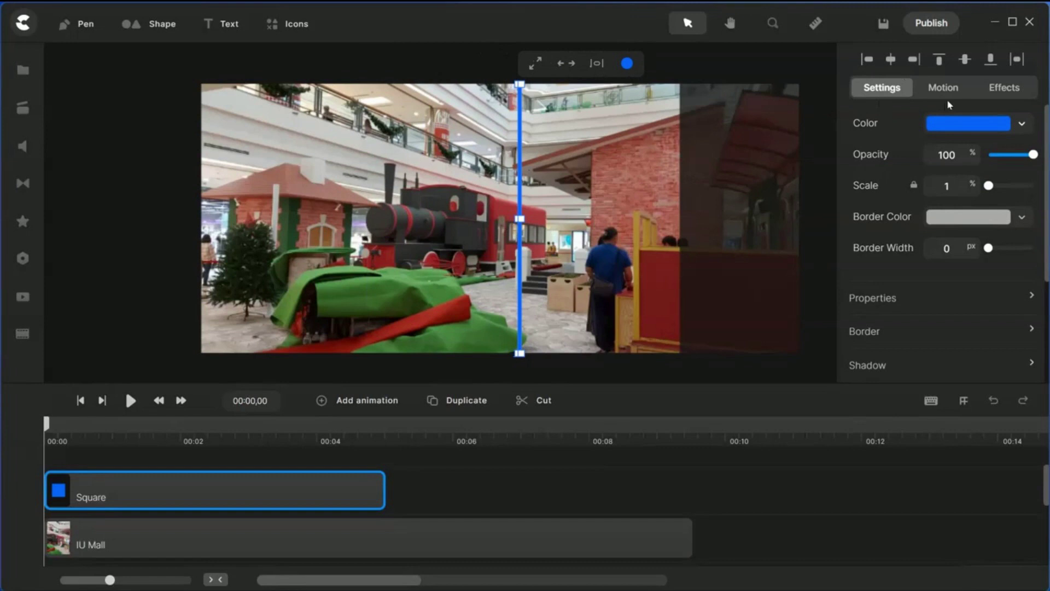
click(890, 60)
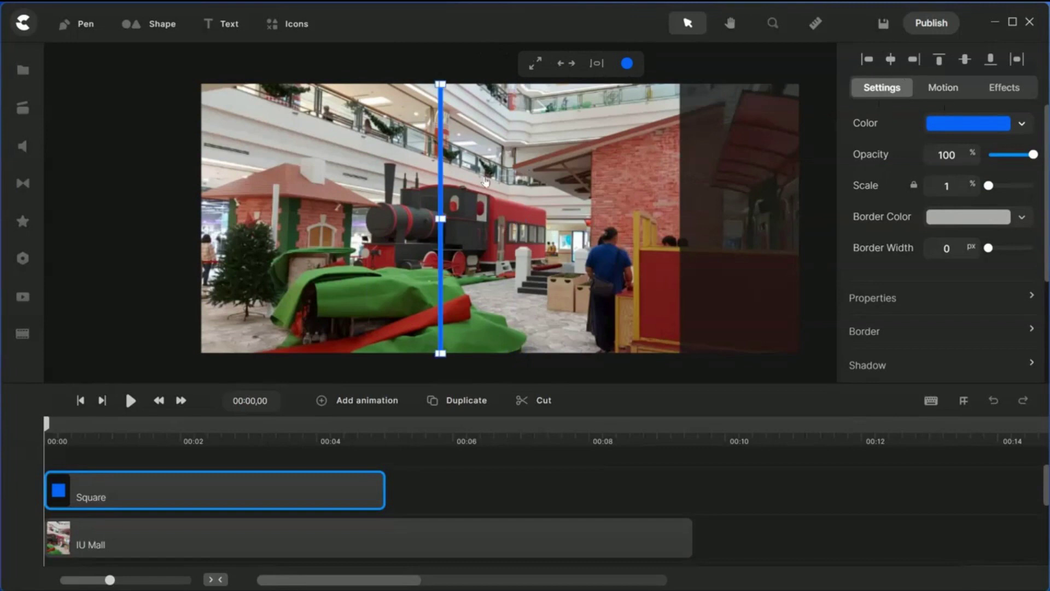
Extend the blue bar's clip to match the photo's length of about 10 seconds
click(123, 171)
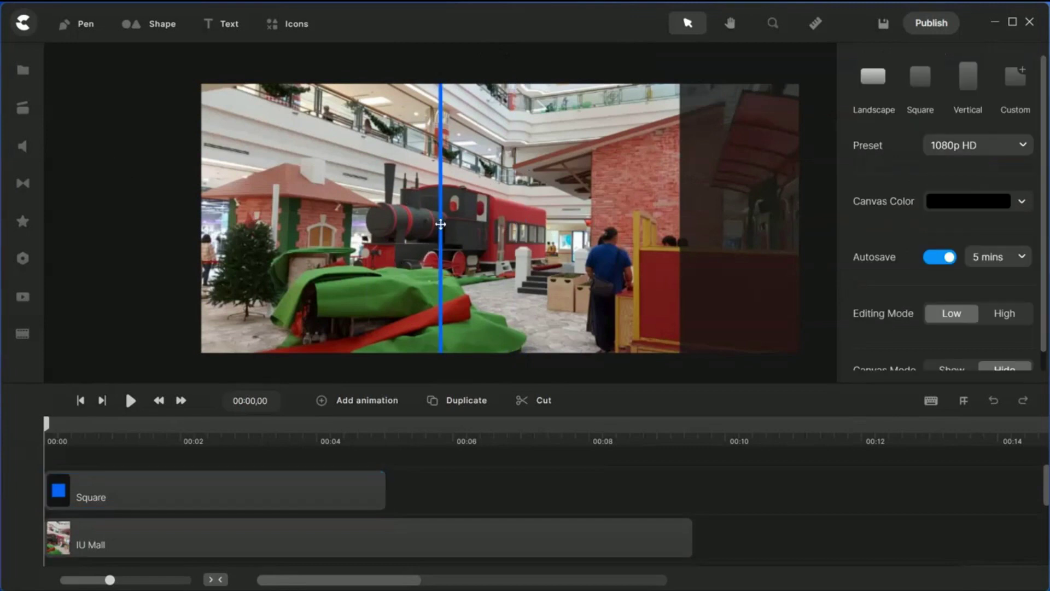
click(440, 224)
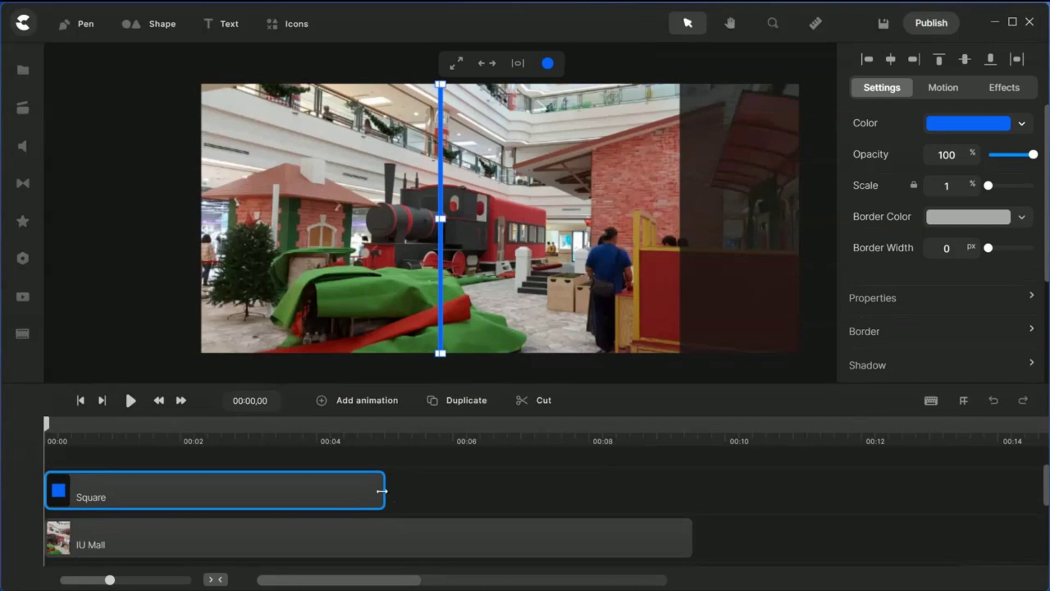
drag(384, 492, 689, 488)
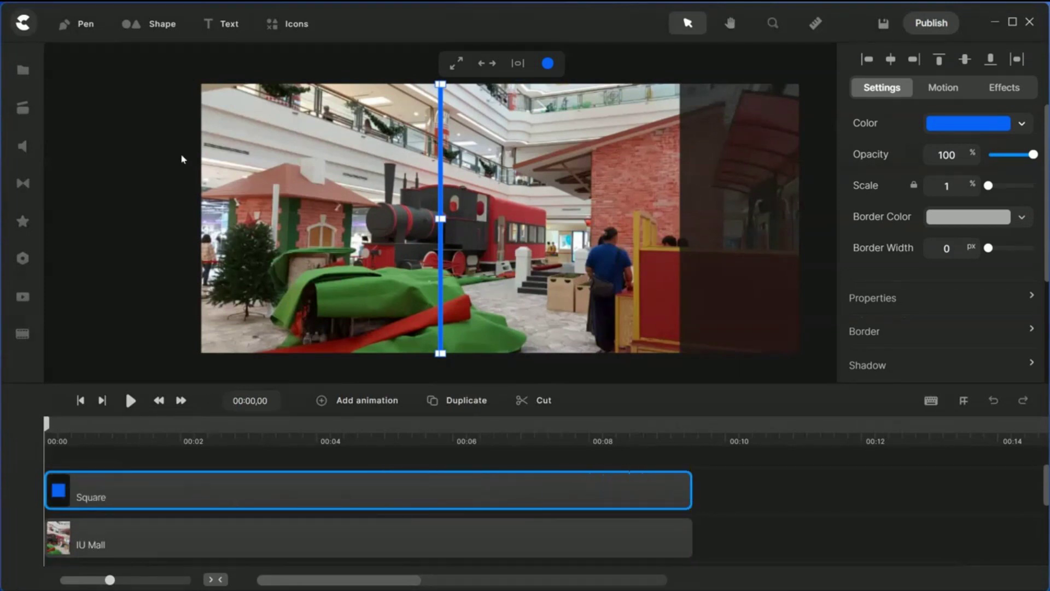
click(145, 144)
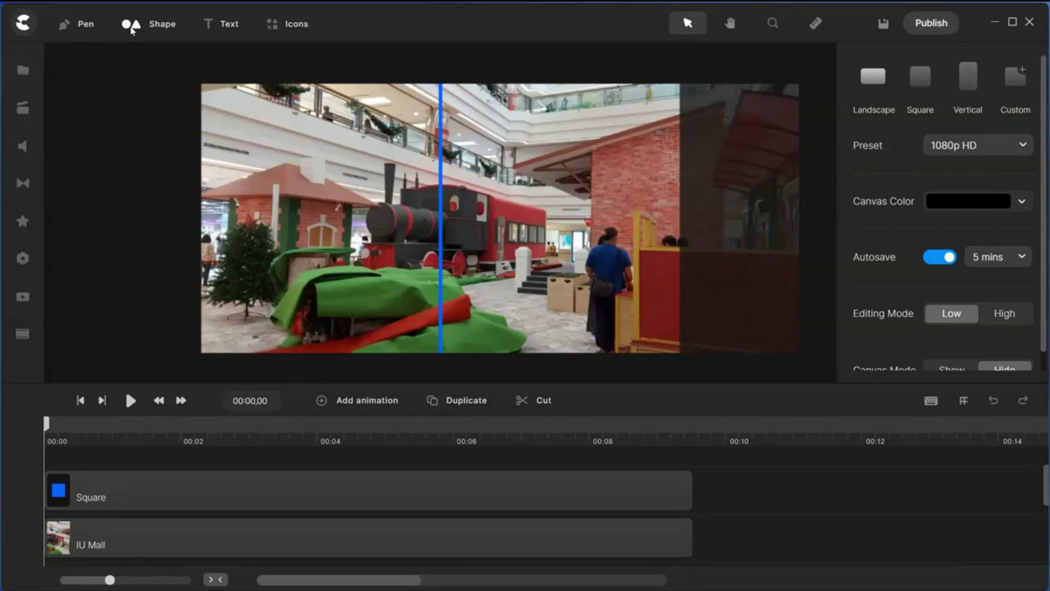
Search the shapes for 'triangl' and add a blue triangle to the canvas
click(131, 27)
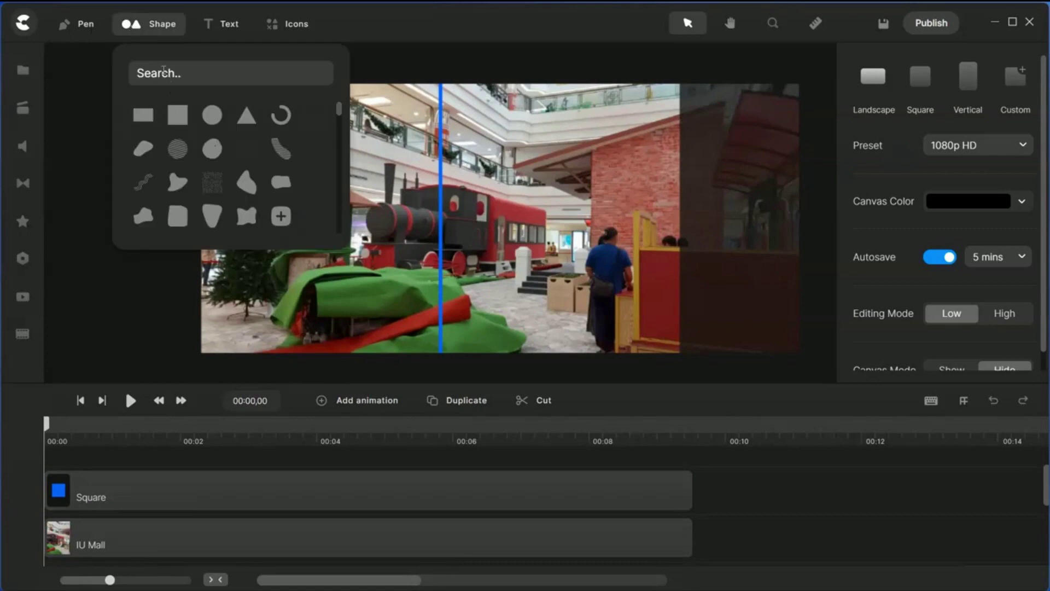
click(163, 73)
text(triang)
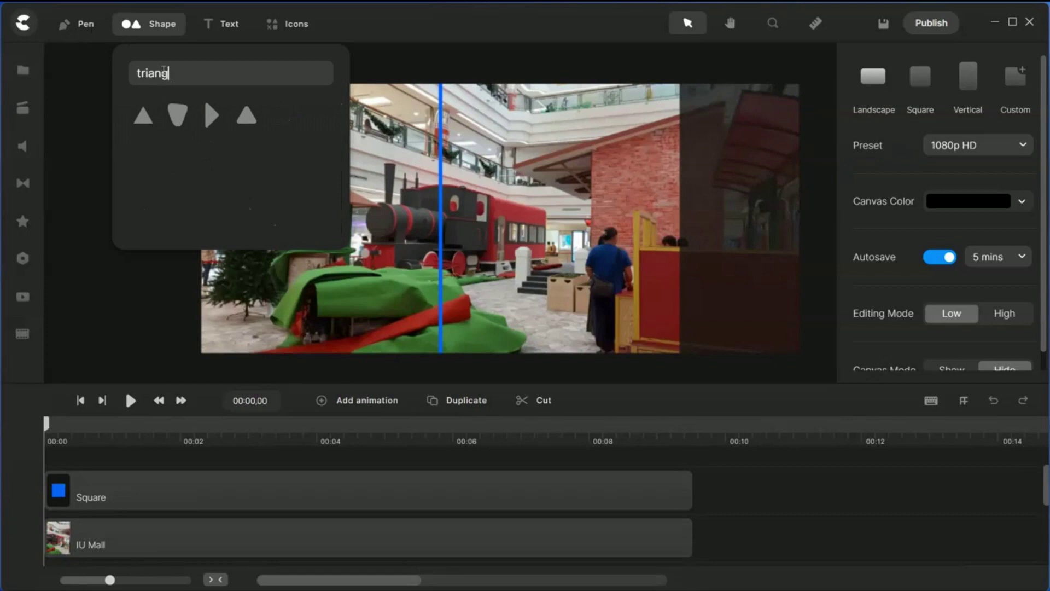
text(le)
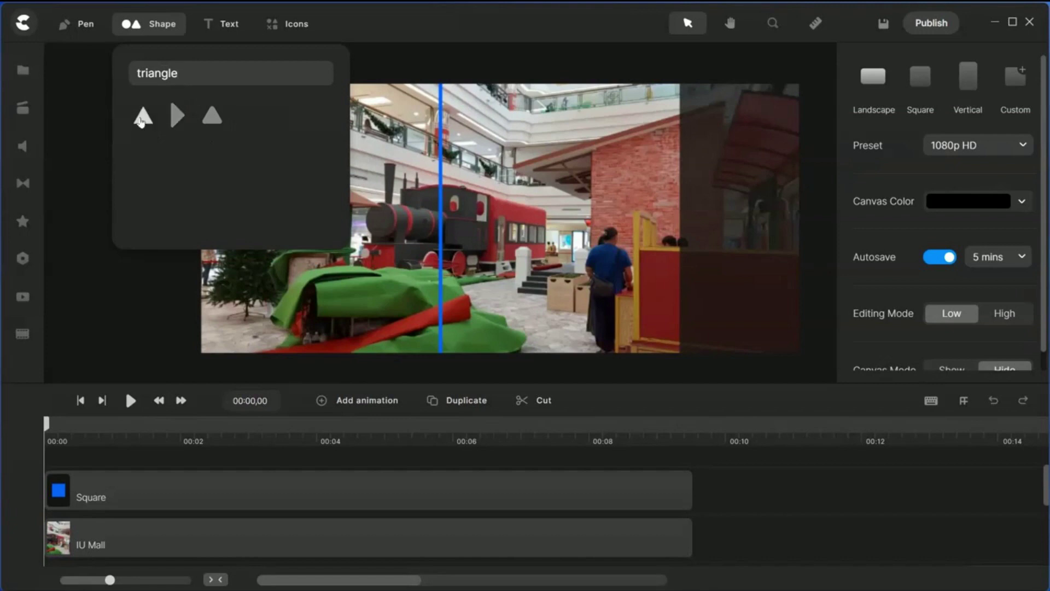
click(141, 122)
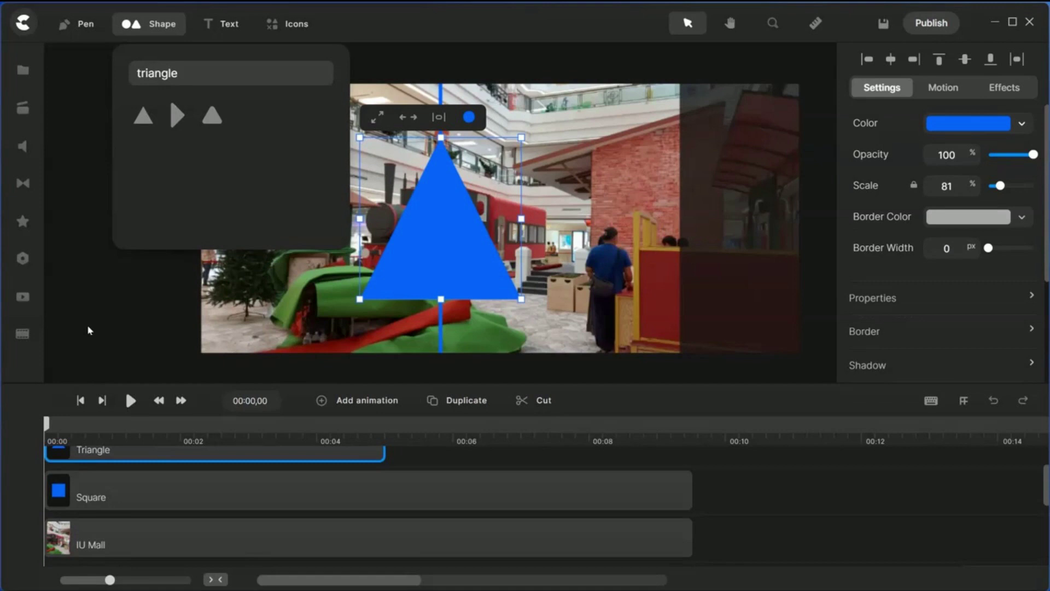
key(Escape)
Shrink the triangle to a small marker, centre it horizontally, and nudge it to the line's bottom
click(422, 272)
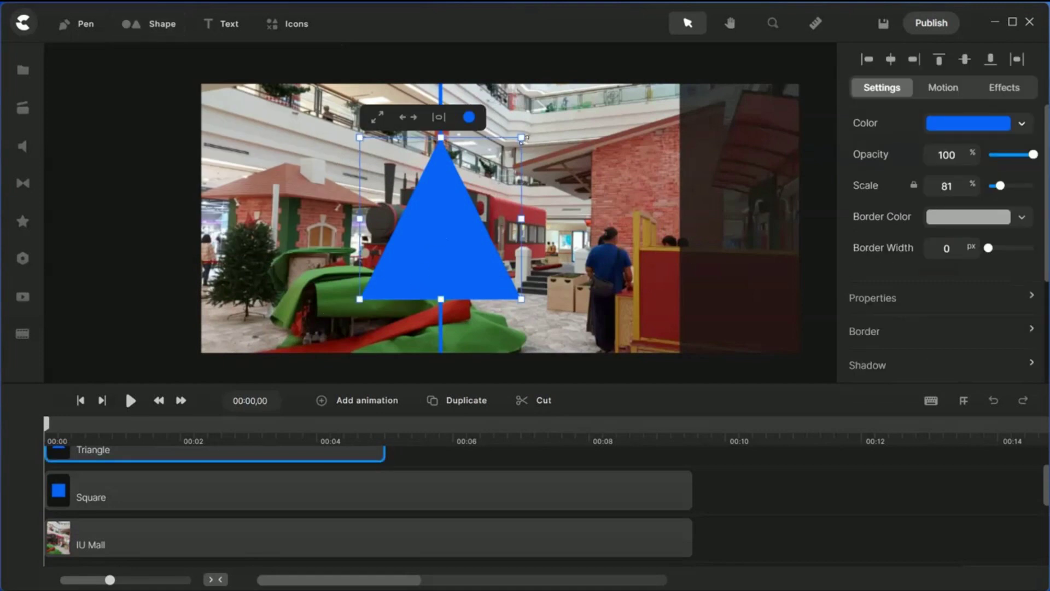
drag(522, 138, 404, 308)
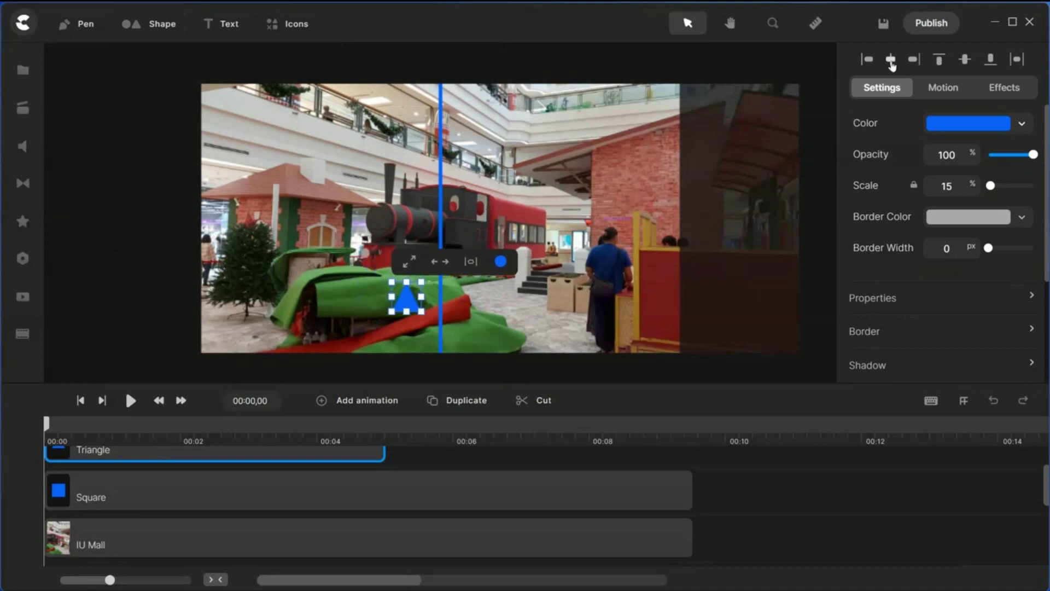
click(891, 59)
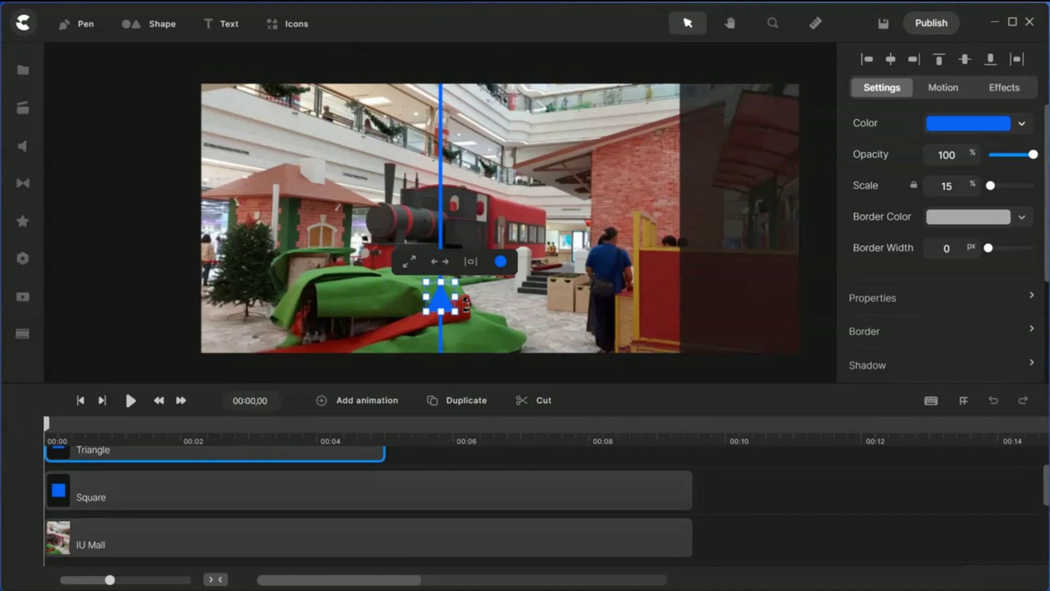
key(Down)
key(Down)
key(Down)
key(Down)
key(Down)
key(Down)
key(Down)
key(Down)
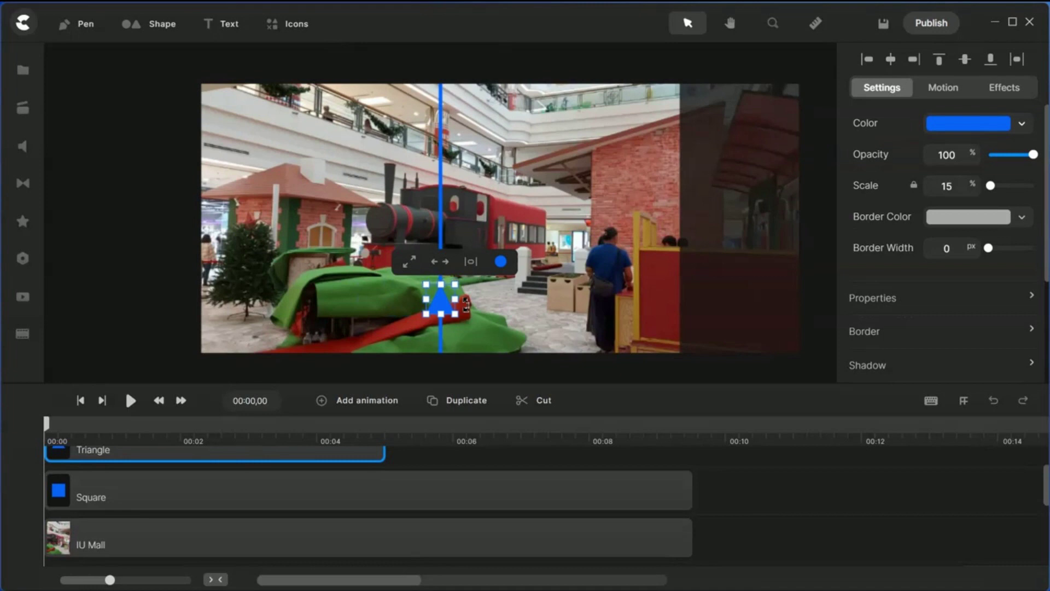
key(Down)
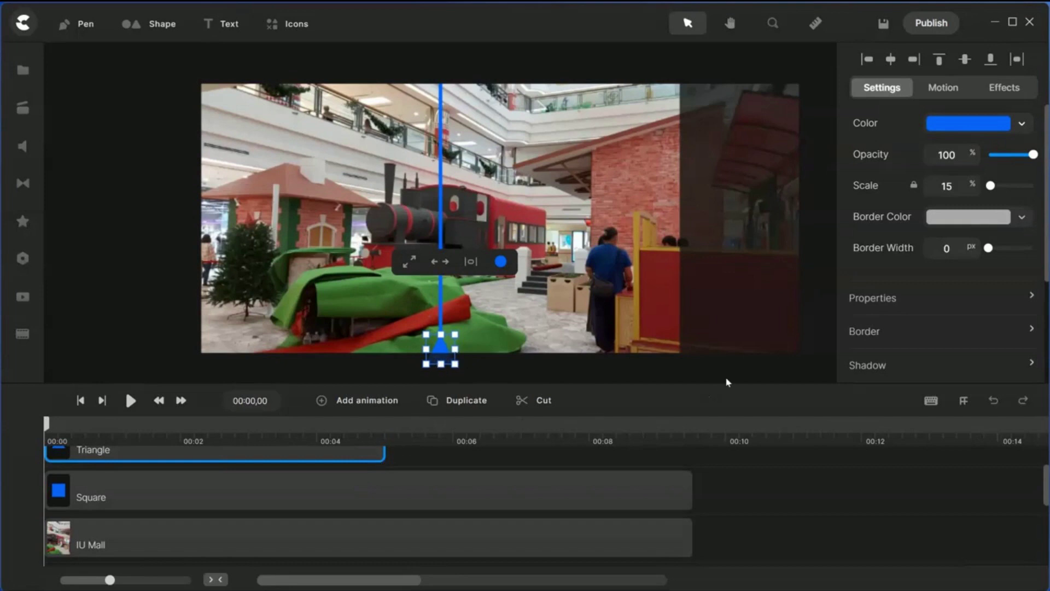
Lengthen the Triangle clip to match the Square clip's duration
drag(727, 383, 719, 316)
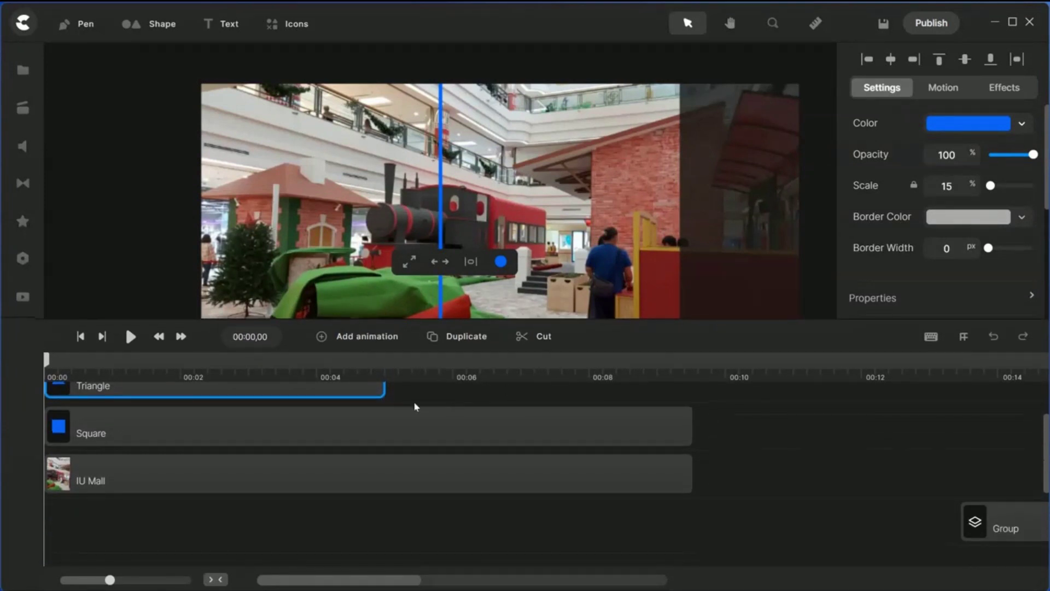
click(454, 446)
scroll(447, 450, up, 2)
drag(382, 453, 692, 451)
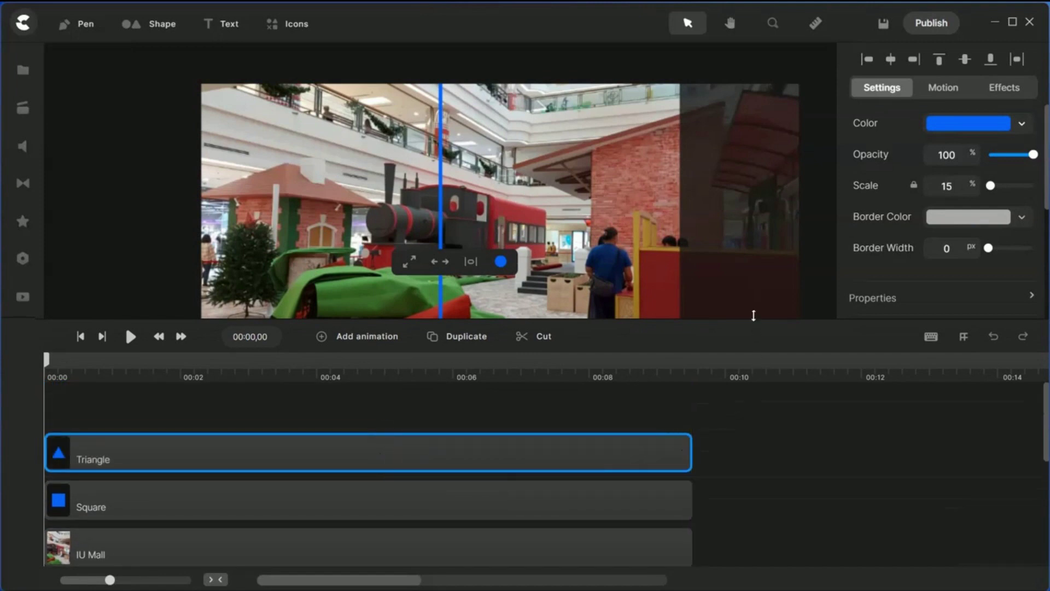
drag(753, 313, 762, 398)
click(137, 236)
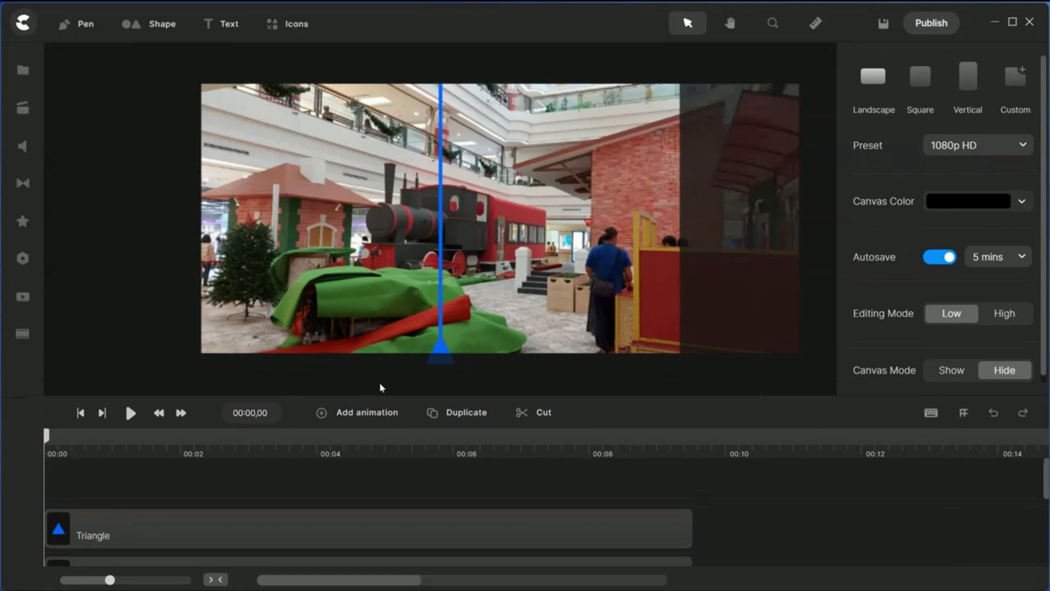
drag(765, 393, 762, 349)
Duplicate the triangle
click(428, 495)
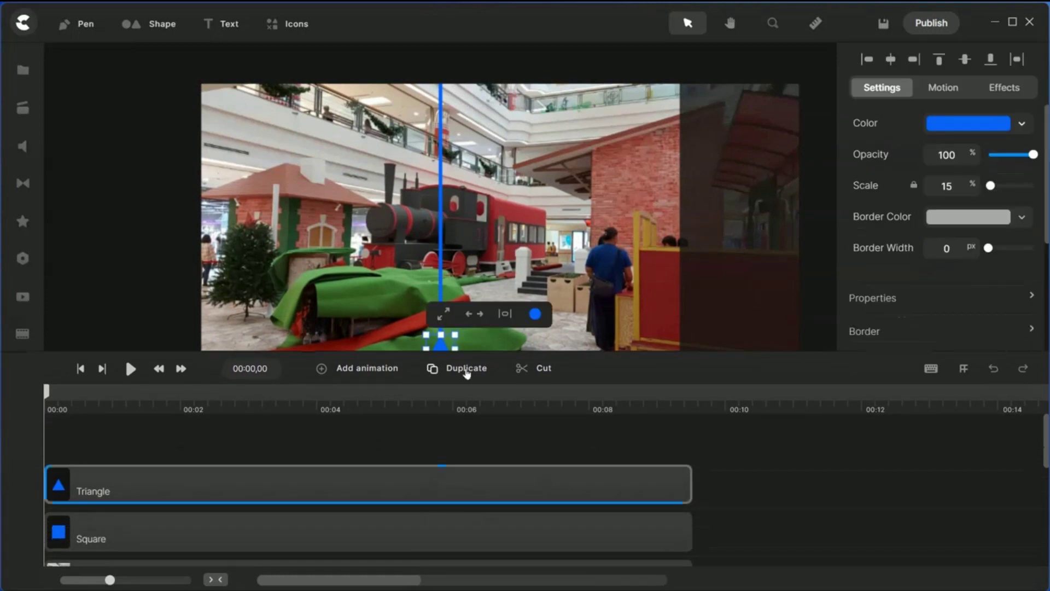
click(466, 367)
click(360, 530)
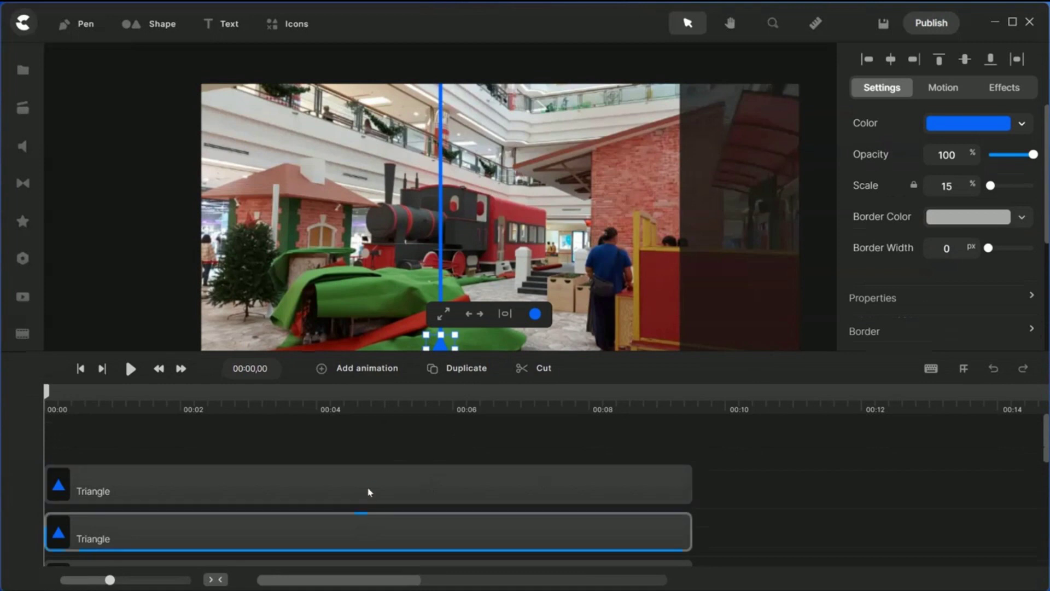
click(372, 484)
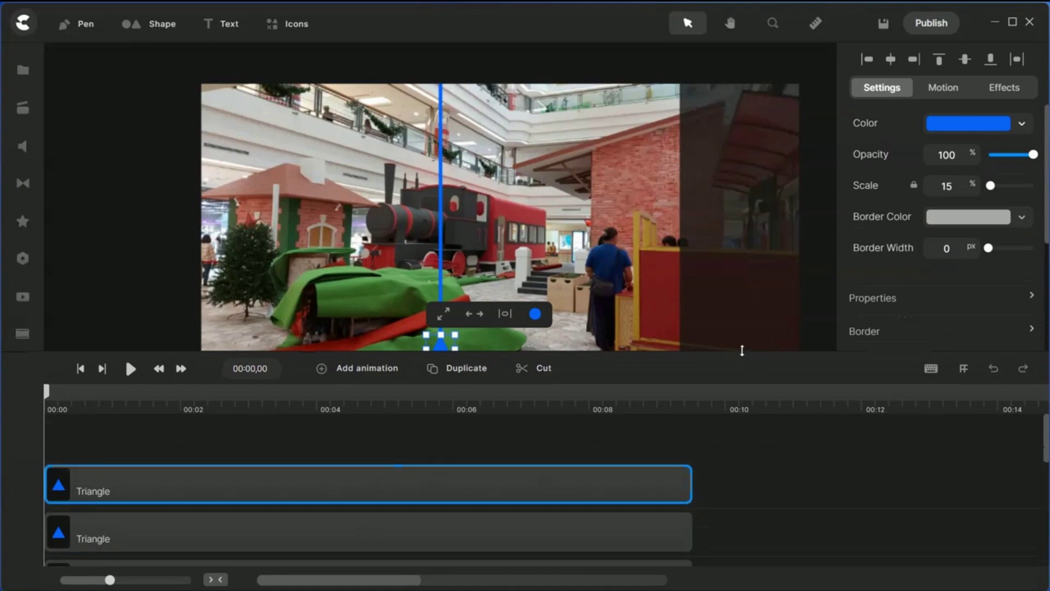
drag(742, 350, 744, 394)
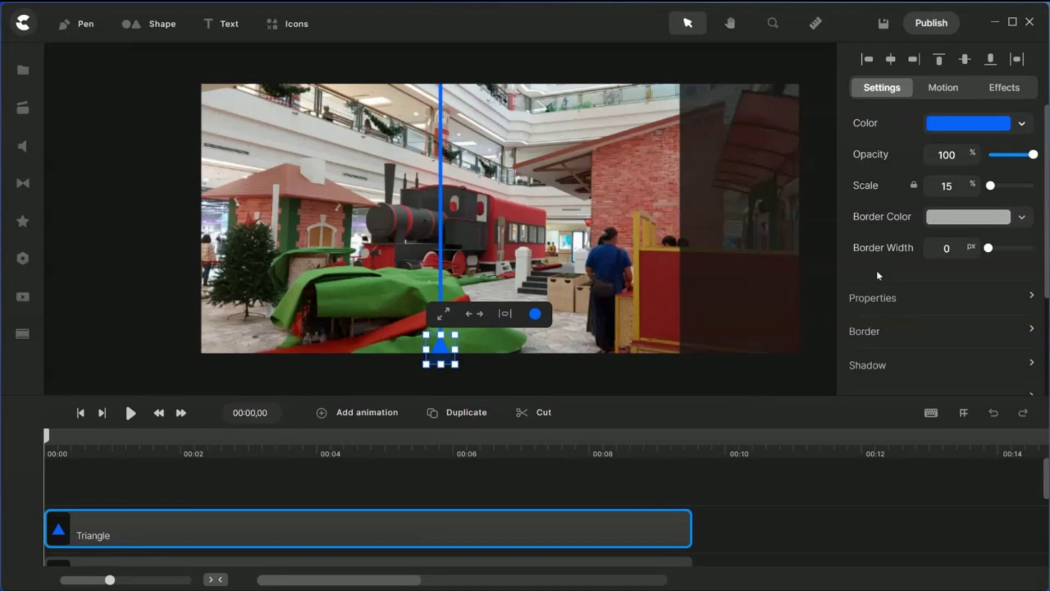
Flip the triangle copy to point downward and place it at the top of the line
click(864, 300)
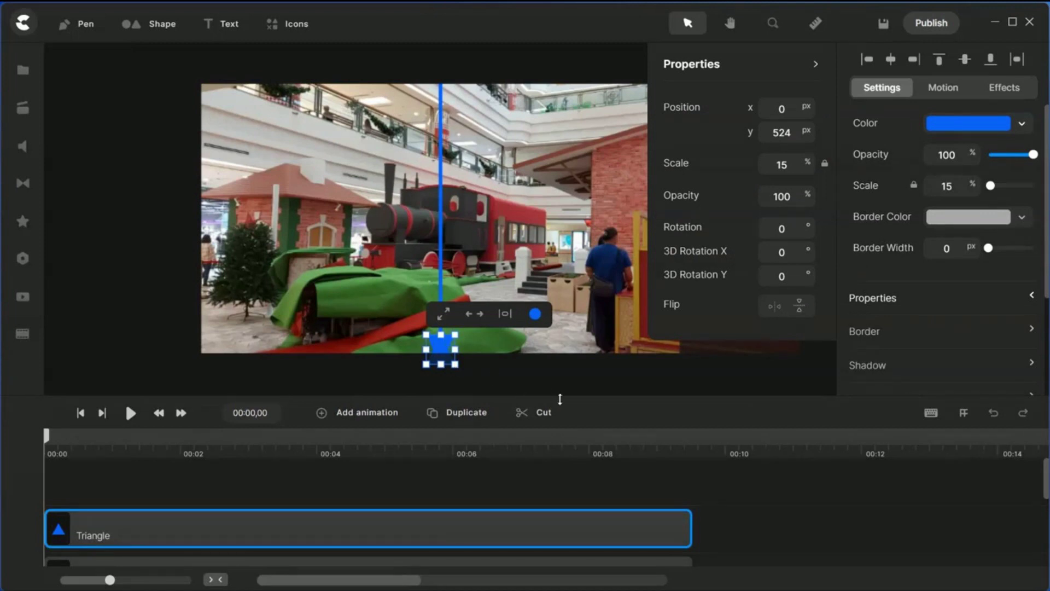
key(Escape)
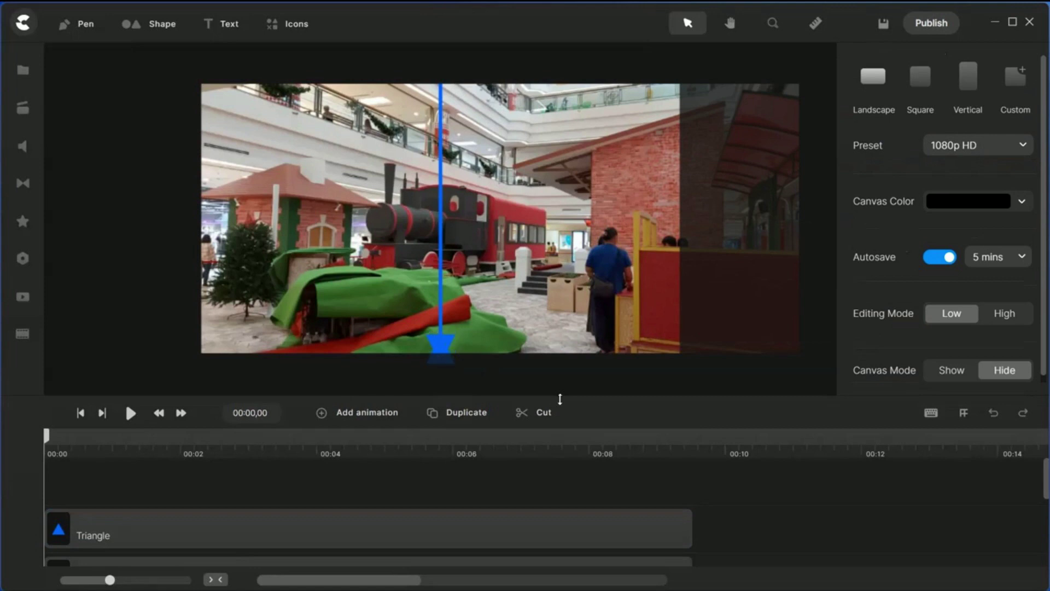
click(482, 529)
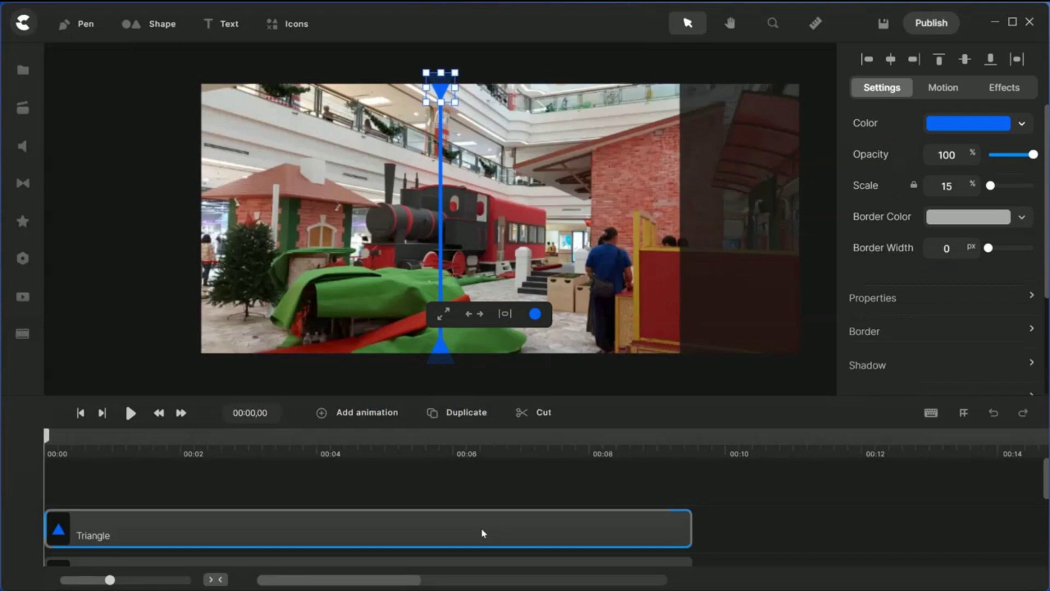
click(116, 239)
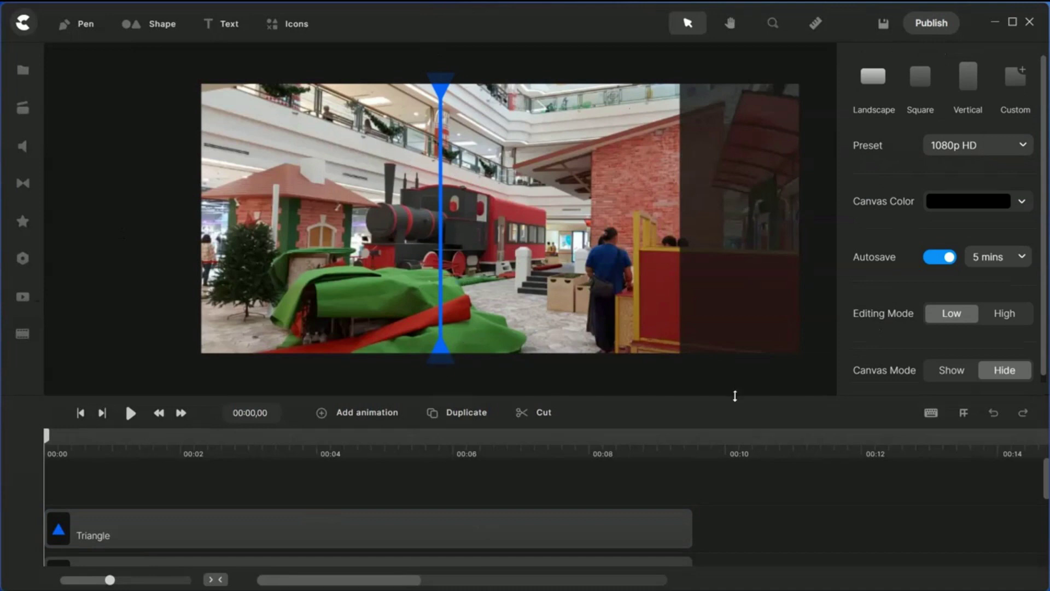
Group the Square line and both triangles into a single Group layer
drag(734, 395, 736, 314)
drag(737, 447, 653, 543)
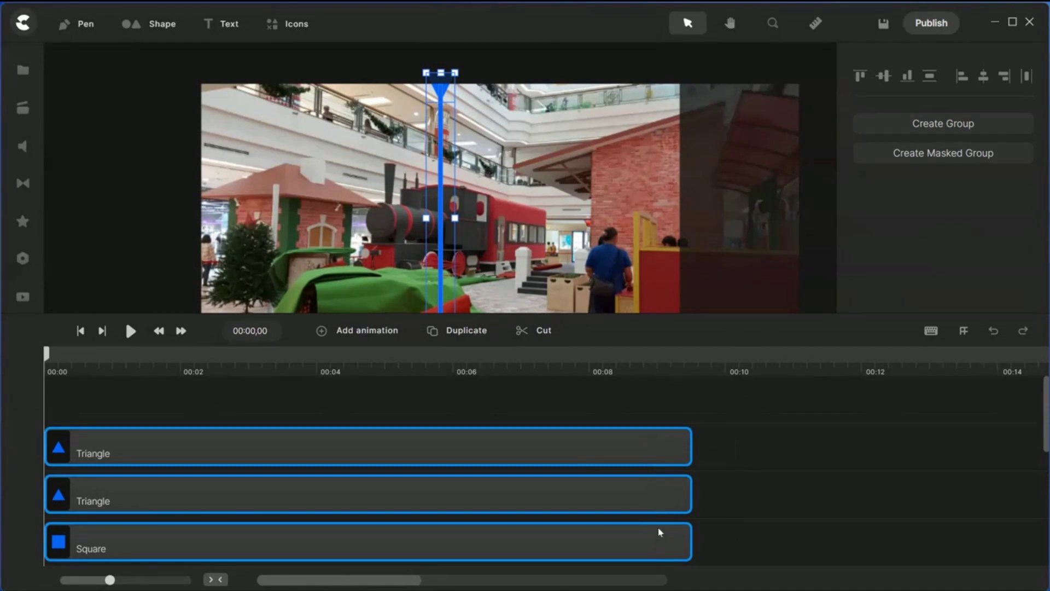
right_click(668, 499)
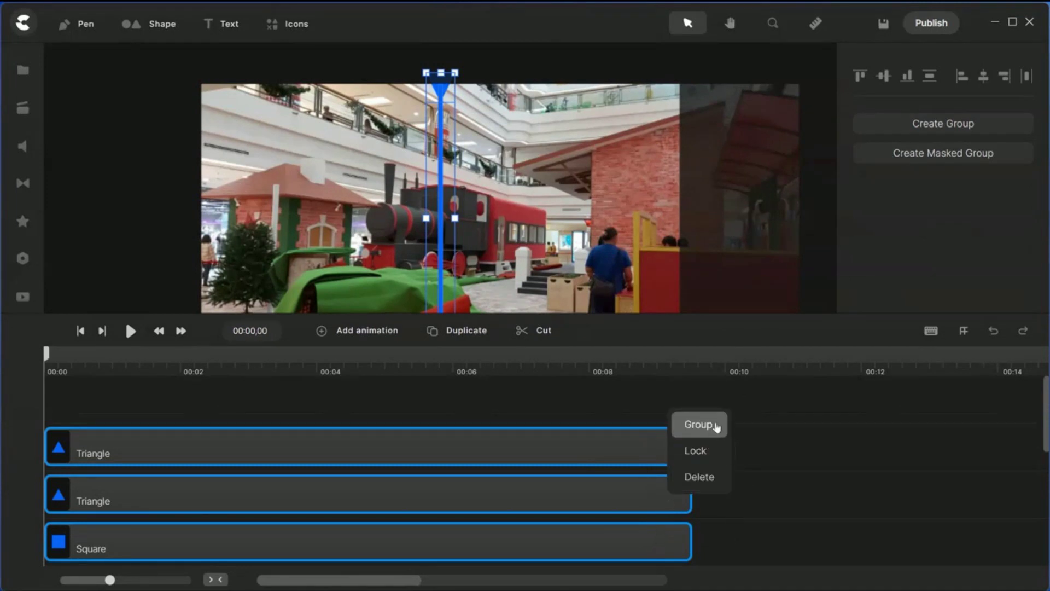
click(711, 426)
drag(750, 310, 750, 358)
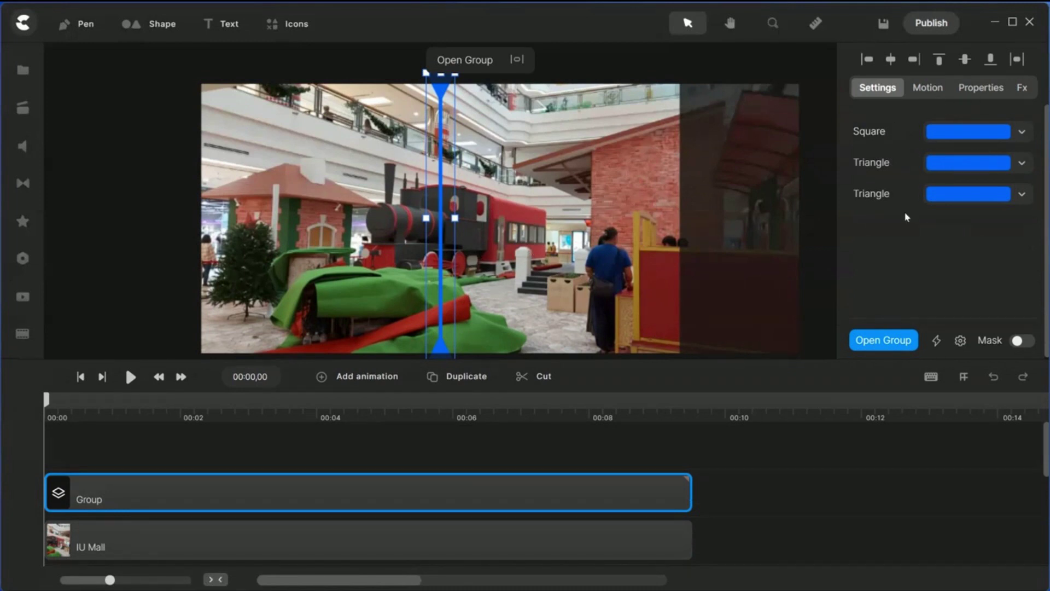
Set the fill colour of the line and both triangles to white (ffffff)
click(1022, 134)
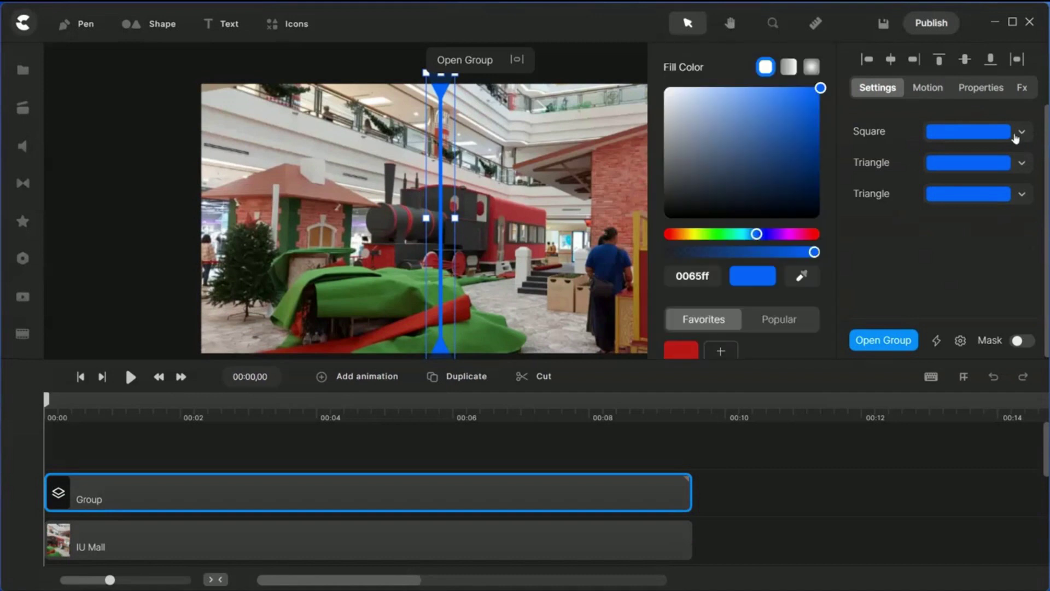
drag(820, 89, 650, 89)
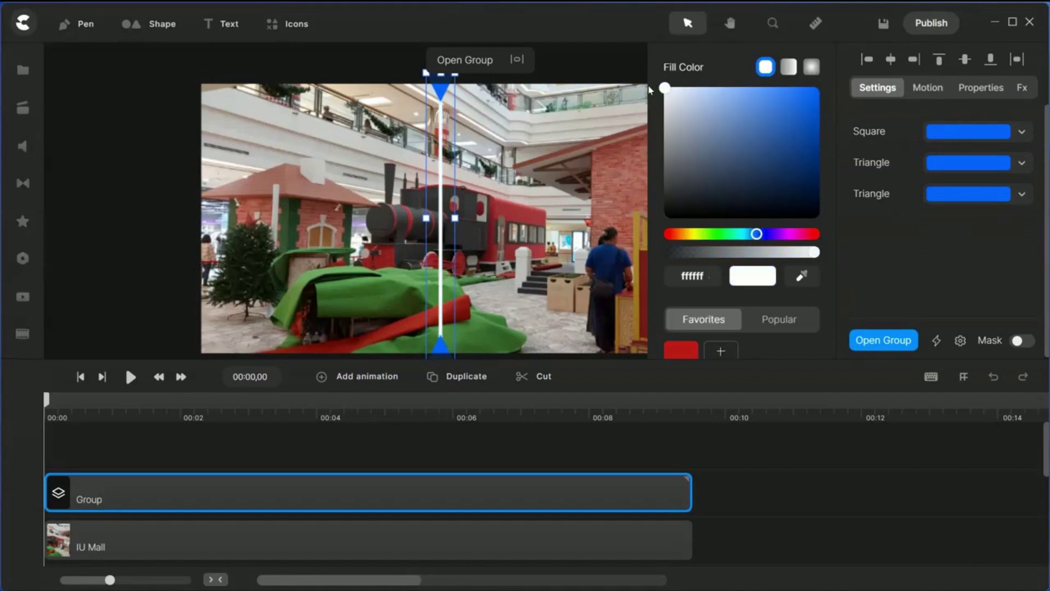
click(969, 169)
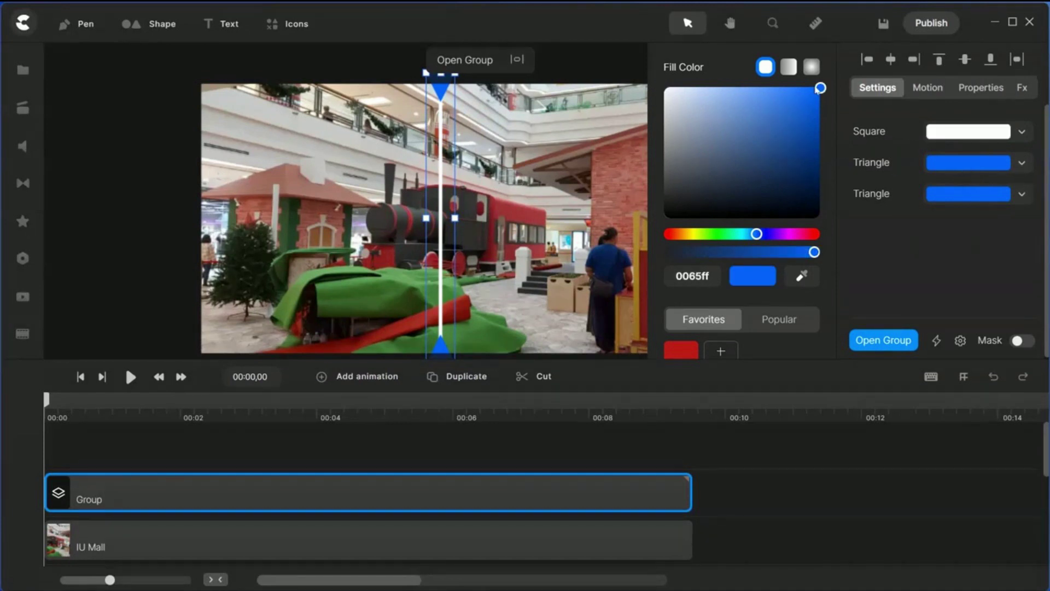
drag(821, 88, 663, 86)
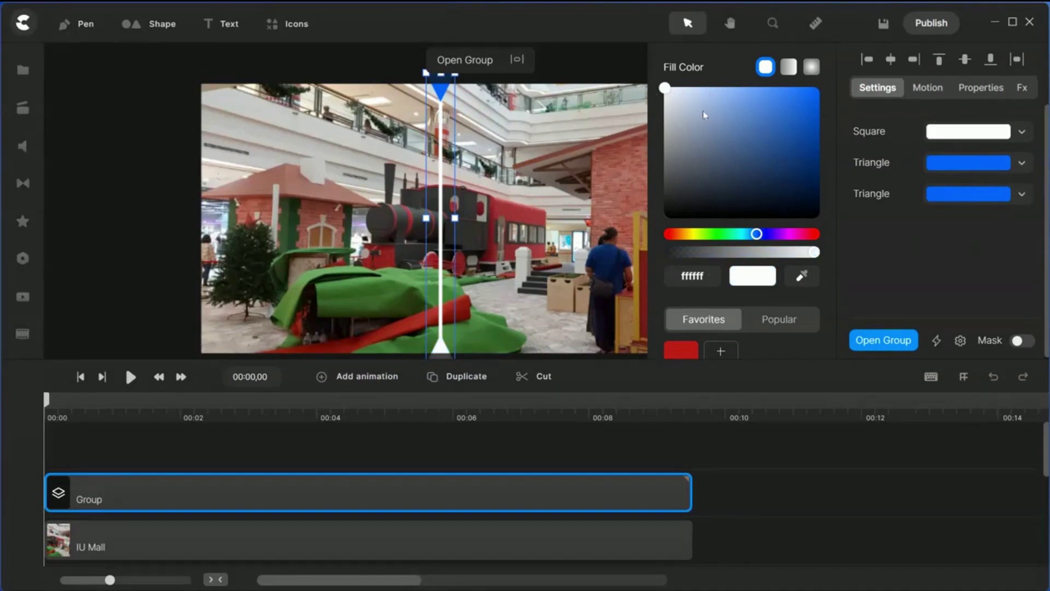
click(966, 198)
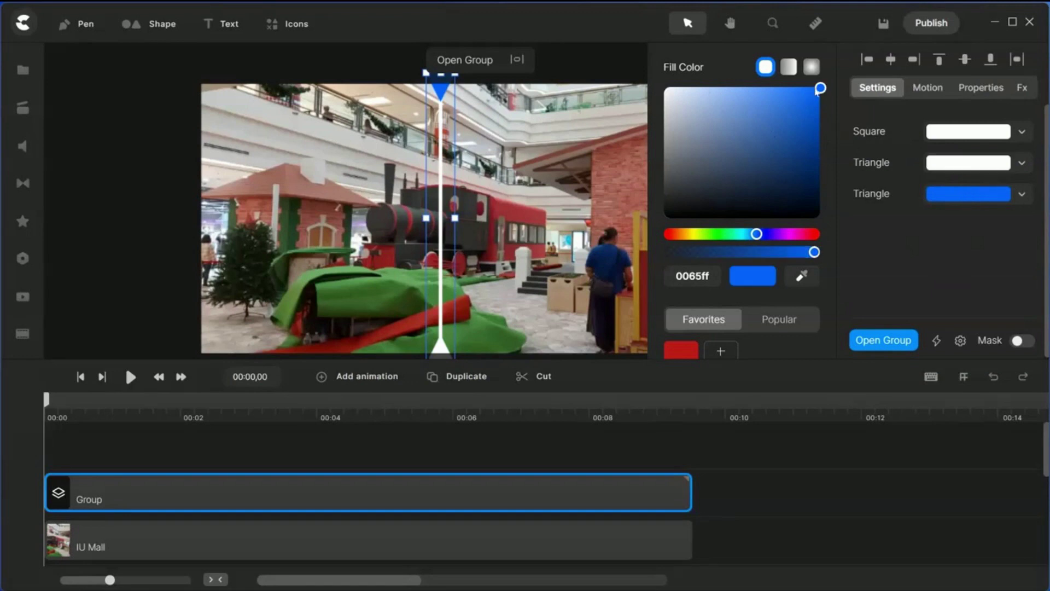
drag(819, 90, 664, 88)
click(362, 163)
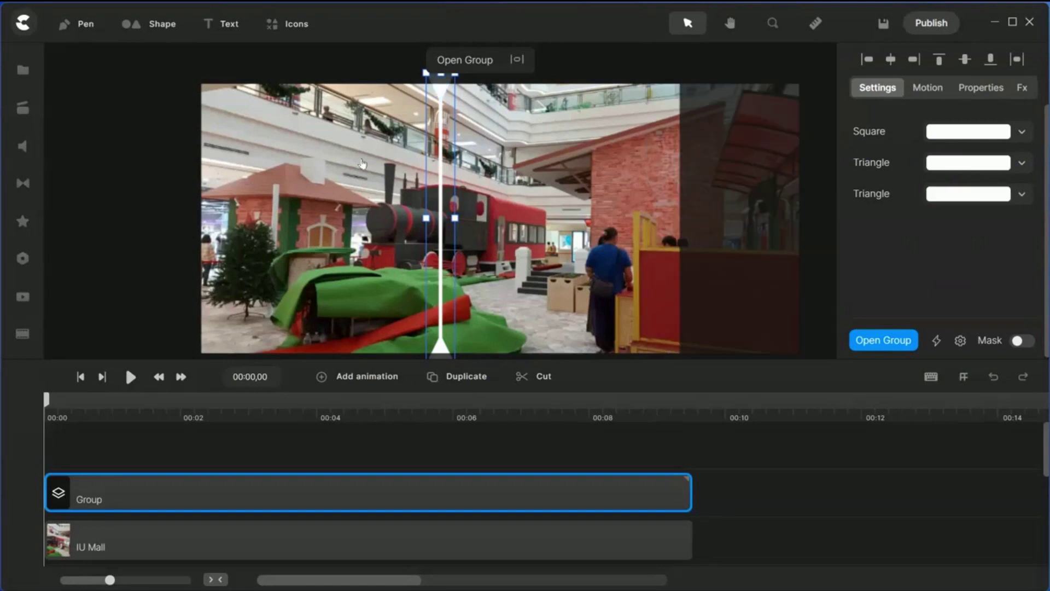
click(72, 193)
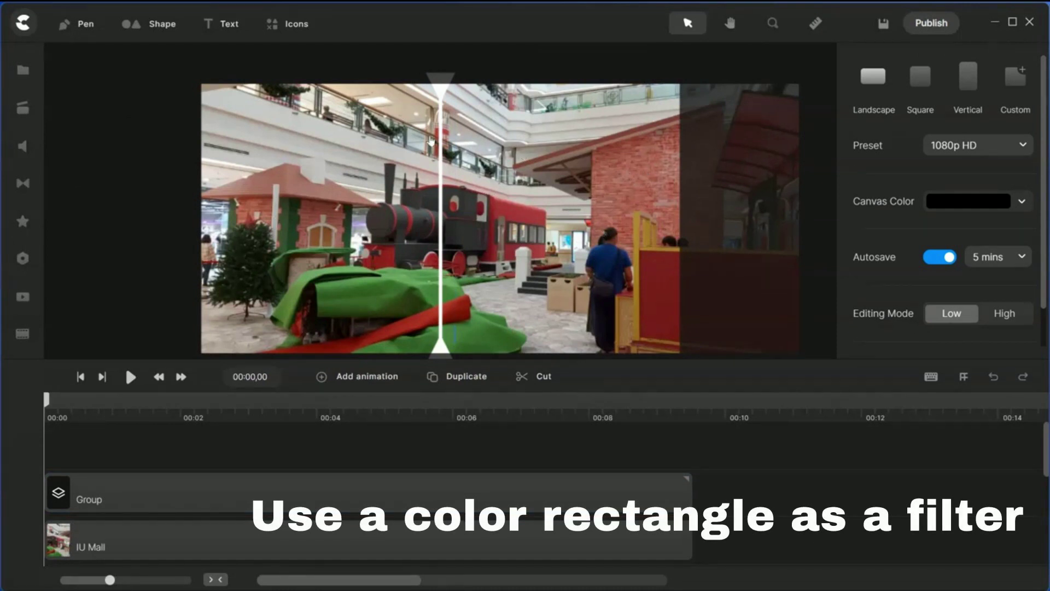
Add a Rounded Rect shape and fit it to fill the whole video frame
click(129, 29)
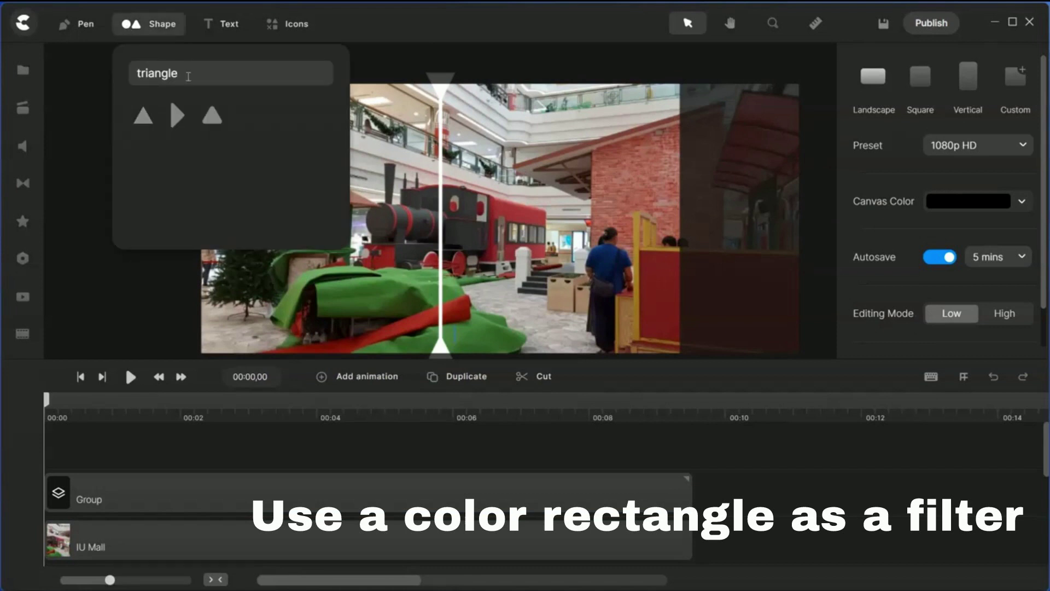
key(BackSpace)
key(BackSpace)
key(BackSpace)
key(BackSpace)
key(BackSpace)
key(BackSpace)
key(BackSpace)
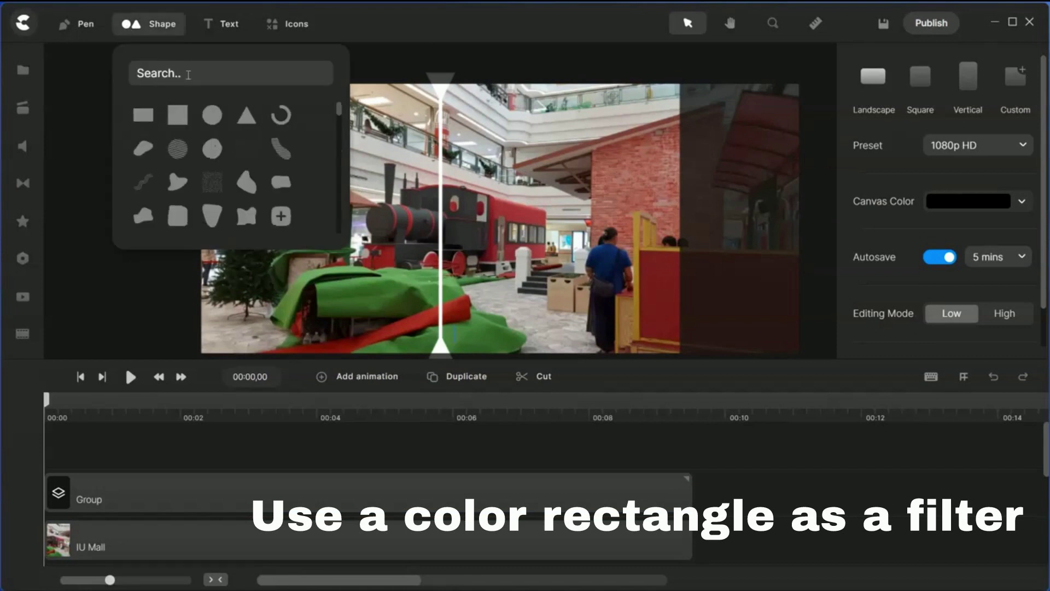
click(144, 115)
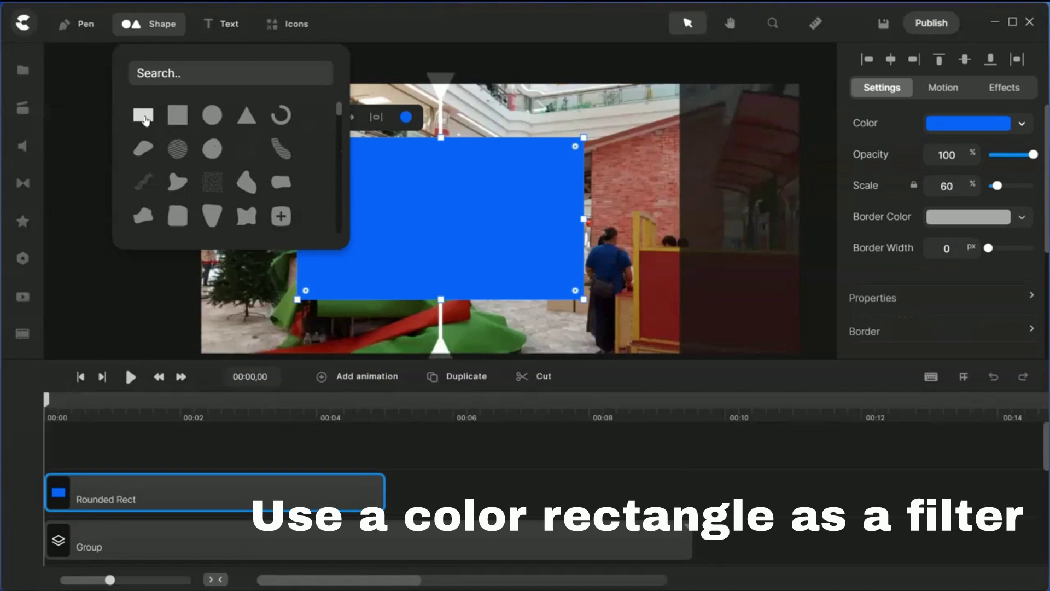
click(154, 351)
click(448, 252)
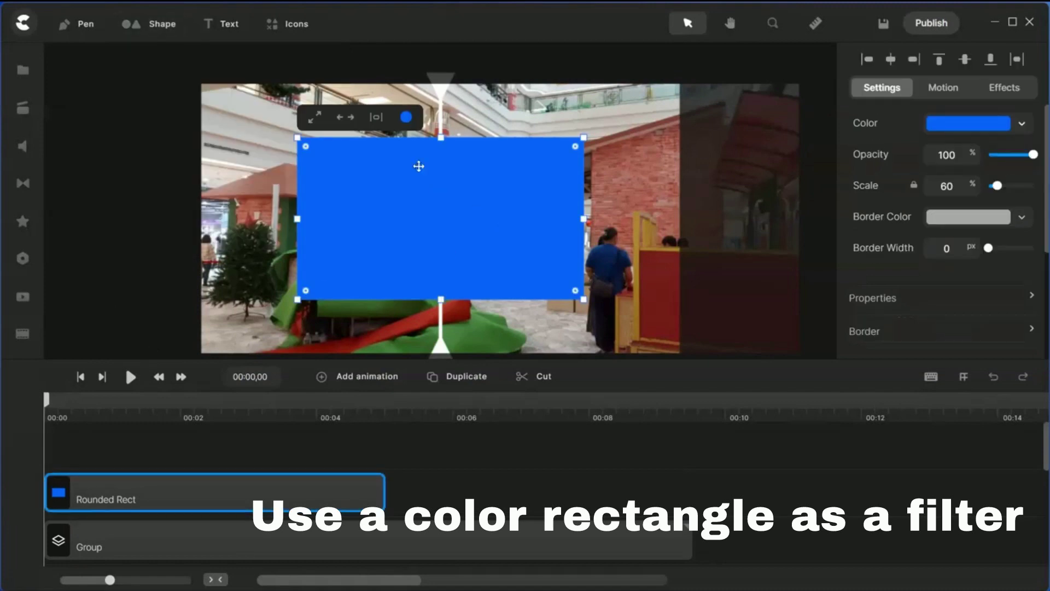
click(315, 120)
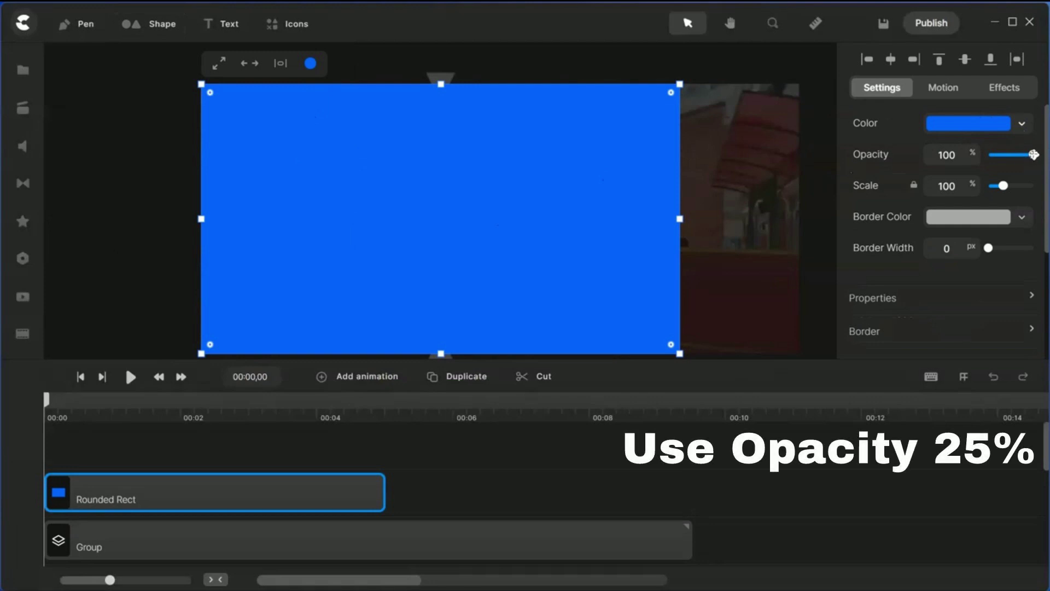
Set the rectangle's opacity to 25% and keep it fitted to the full frame
drag(1033, 155, 1019, 155)
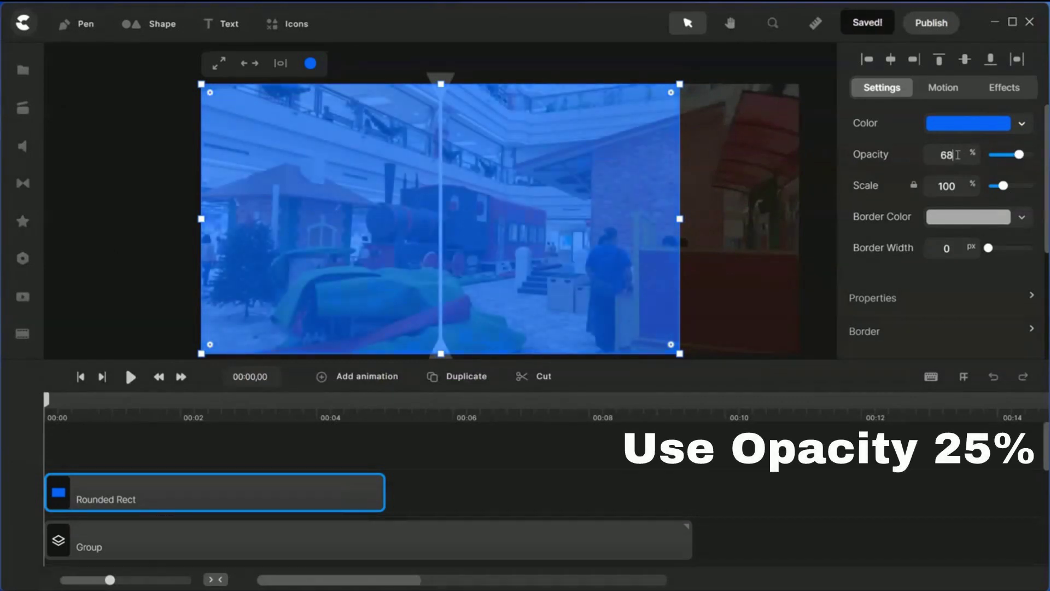
click(966, 151)
text(25)
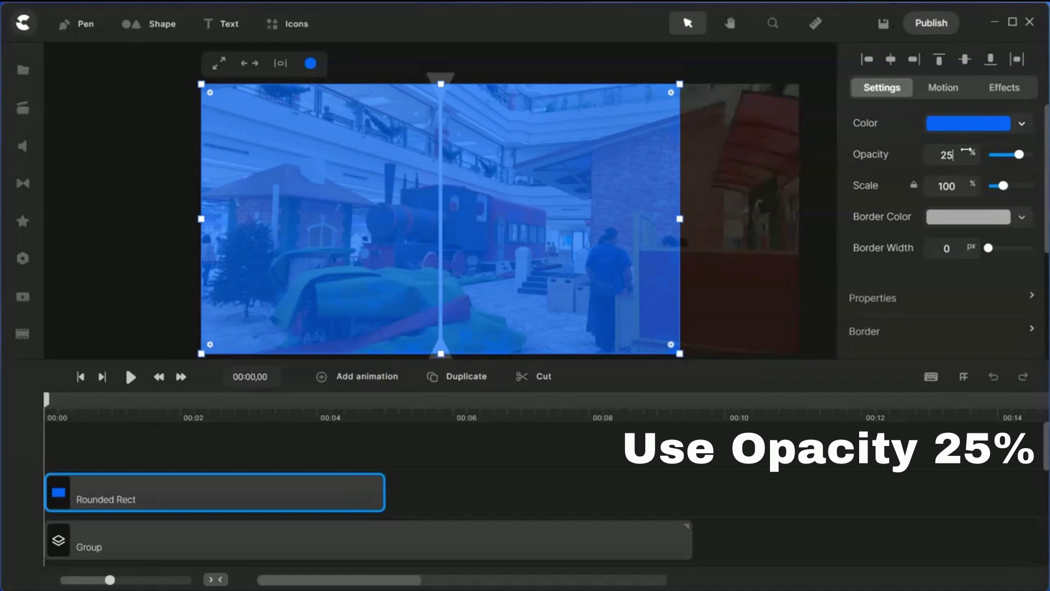
key(Return)
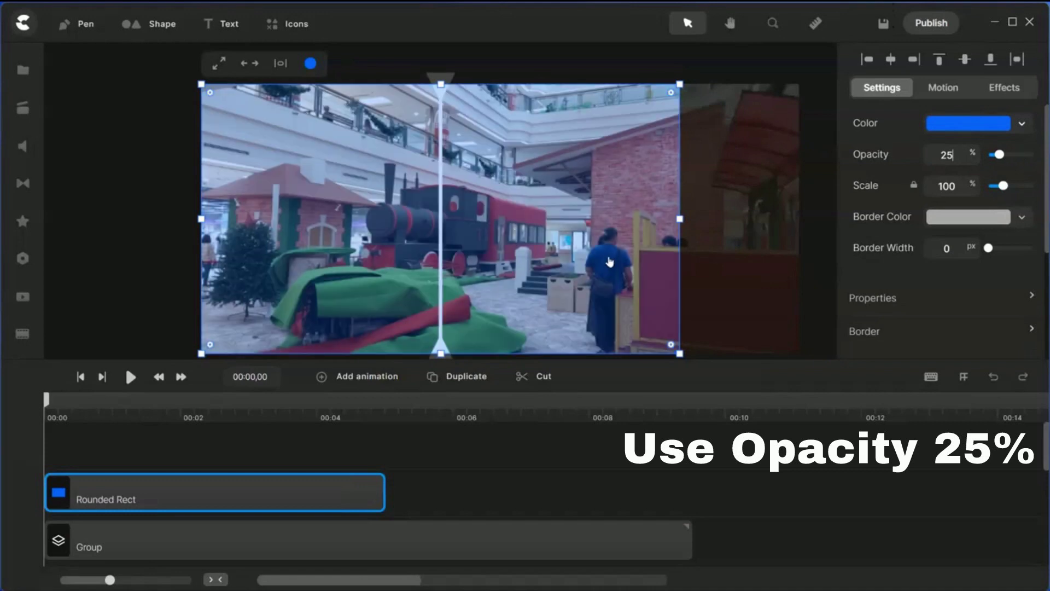
drag(680, 218, 664, 272)
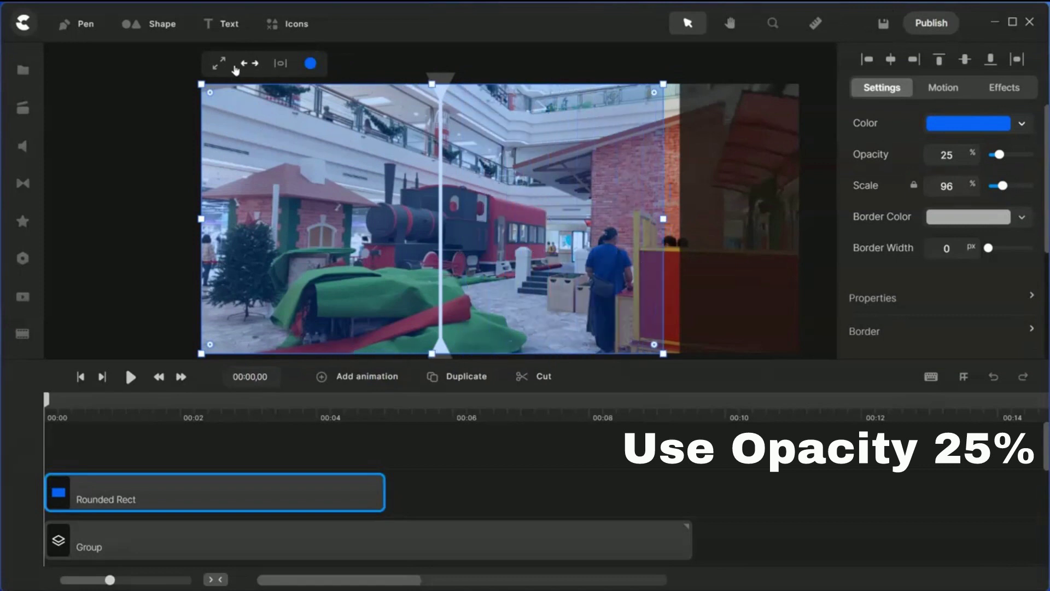
click(219, 65)
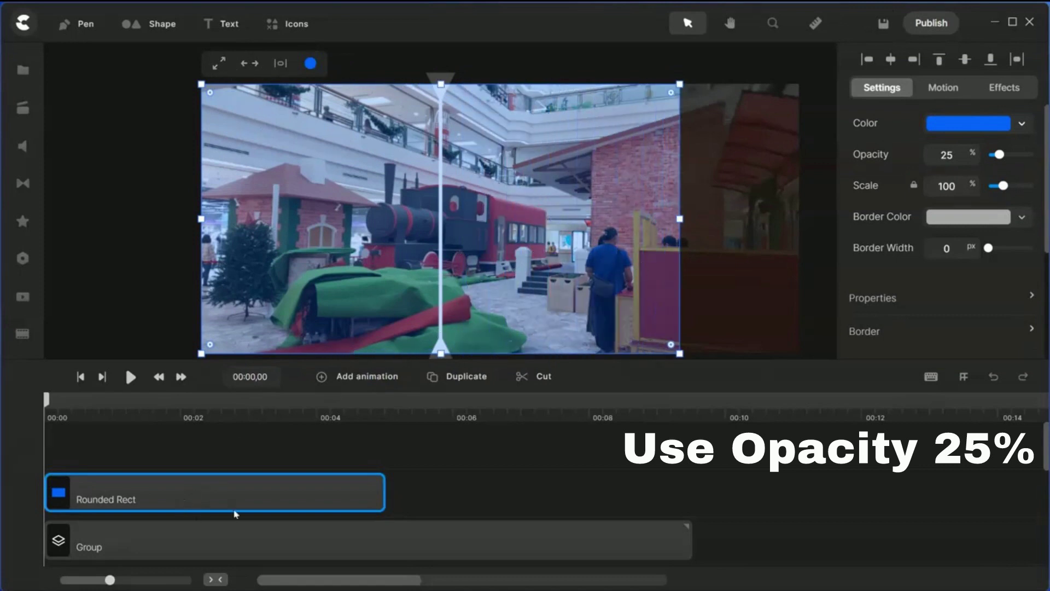
Extend the rectangle's clip to the group's end and darken its fill to blue 307ae8
drag(378, 492, 679, 507)
click(114, 216)
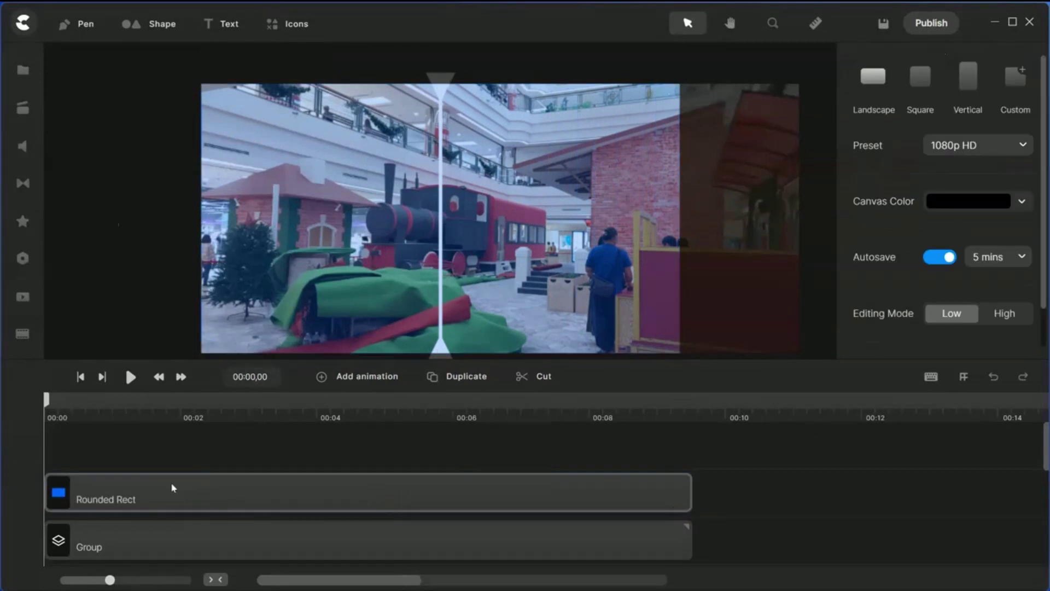
click(175, 495)
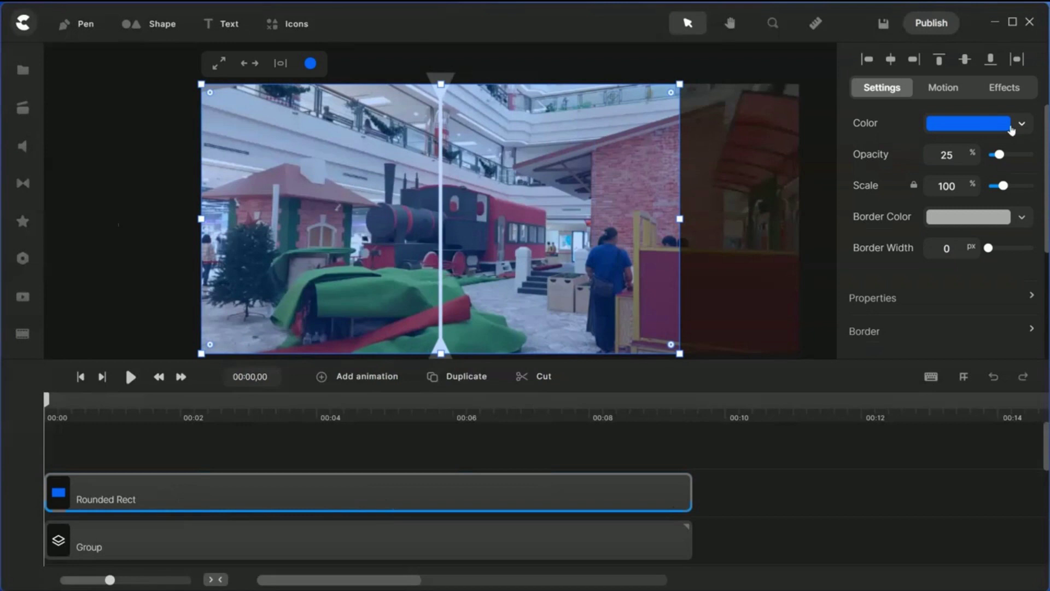
click(979, 127)
drag(821, 88, 791, 97)
Rename the group layer to 'Slider'
click(142, 186)
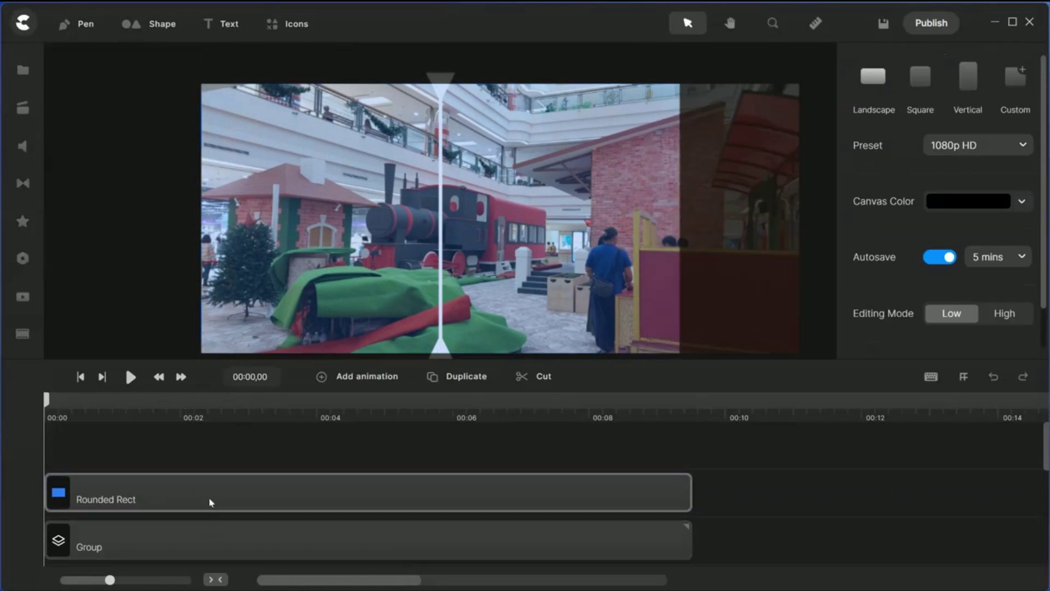
click(210, 499)
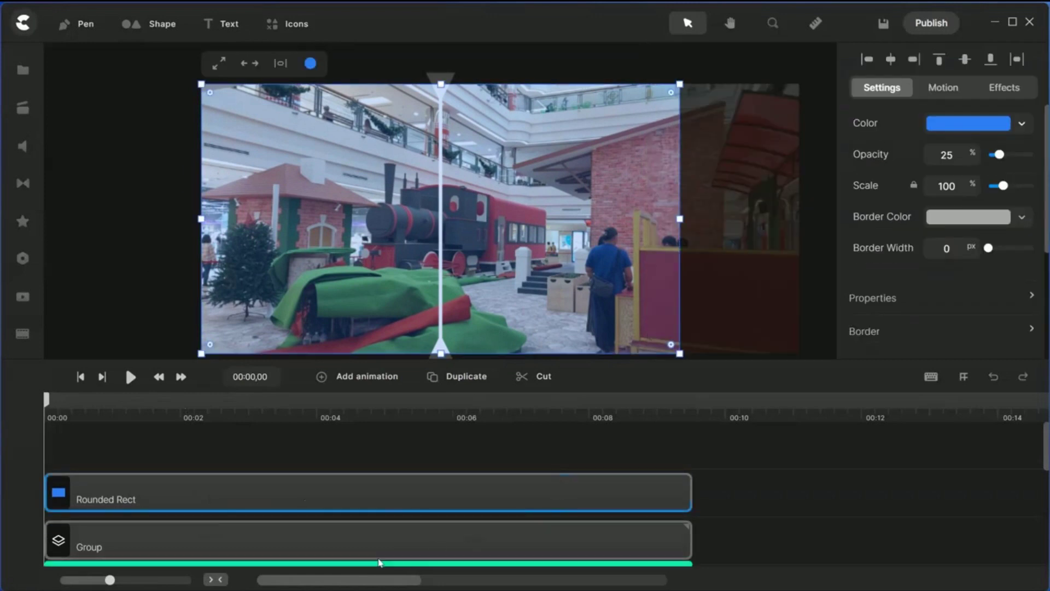
click(147, 540)
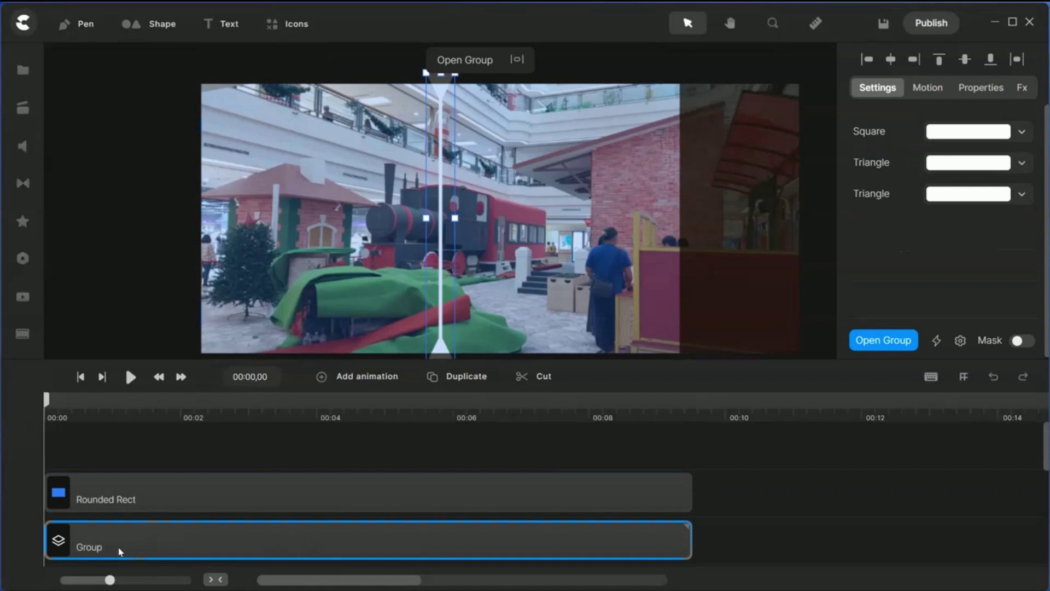
right_click(120, 552)
click(166, 323)
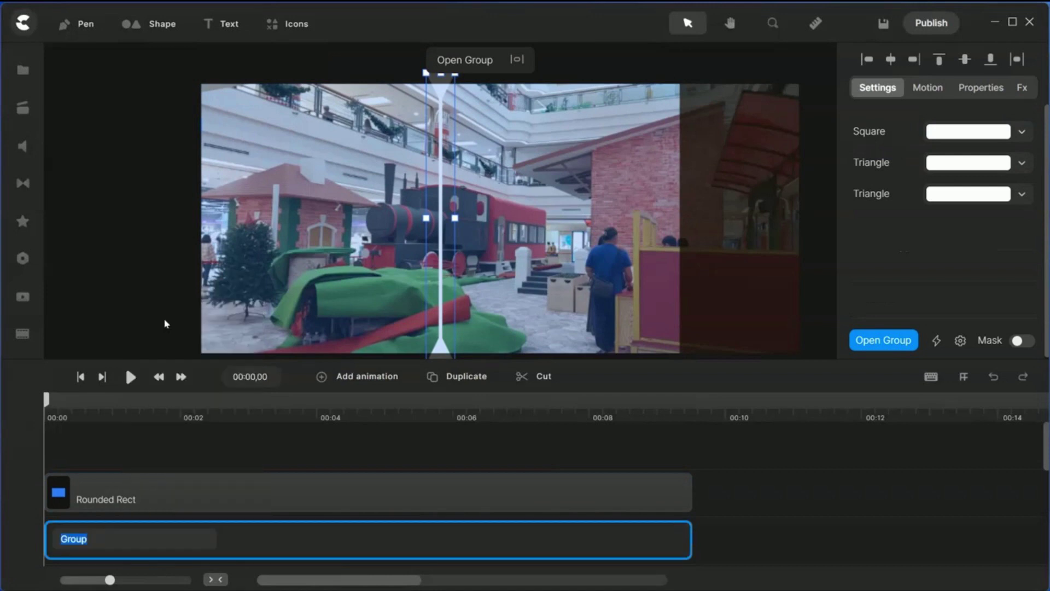
text(Slider)
key(Return)
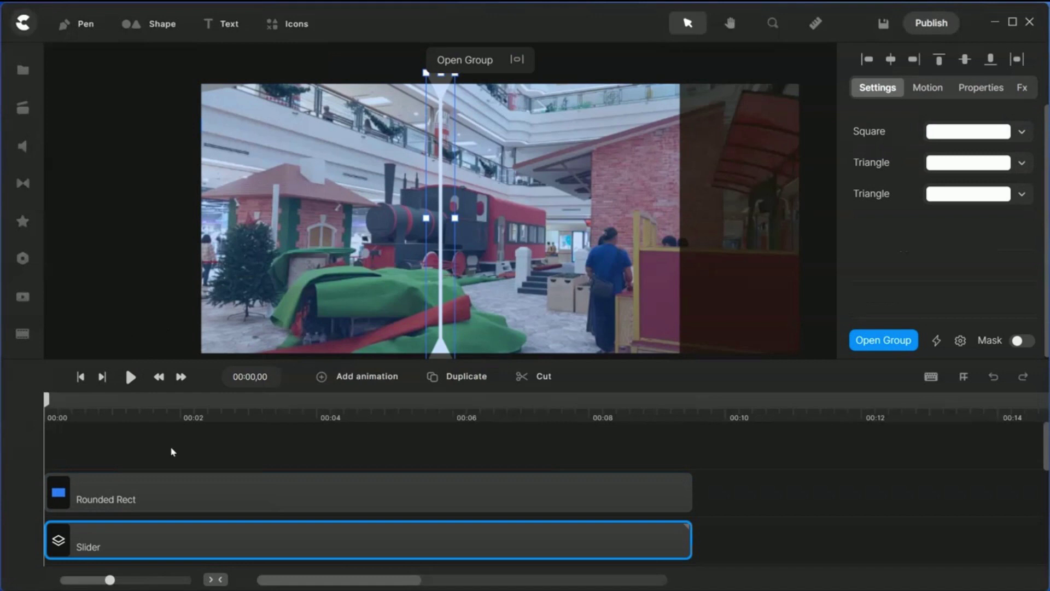
Rename the Rounded Rect layer to 'Blue filter'
shift+click(131, 506)
right_click(132, 506)
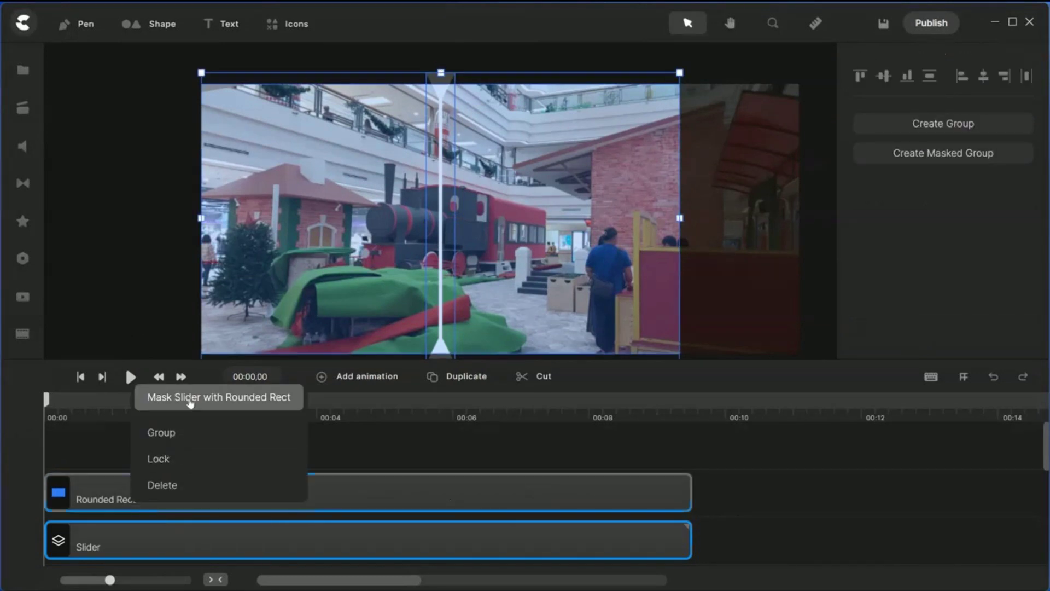
click(220, 485)
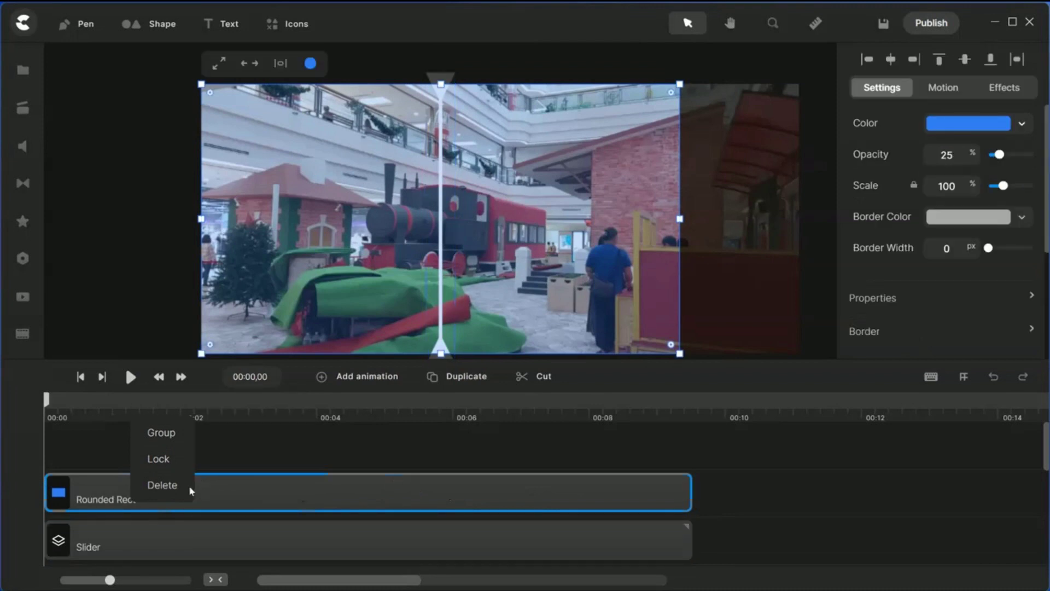
click(274, 441)
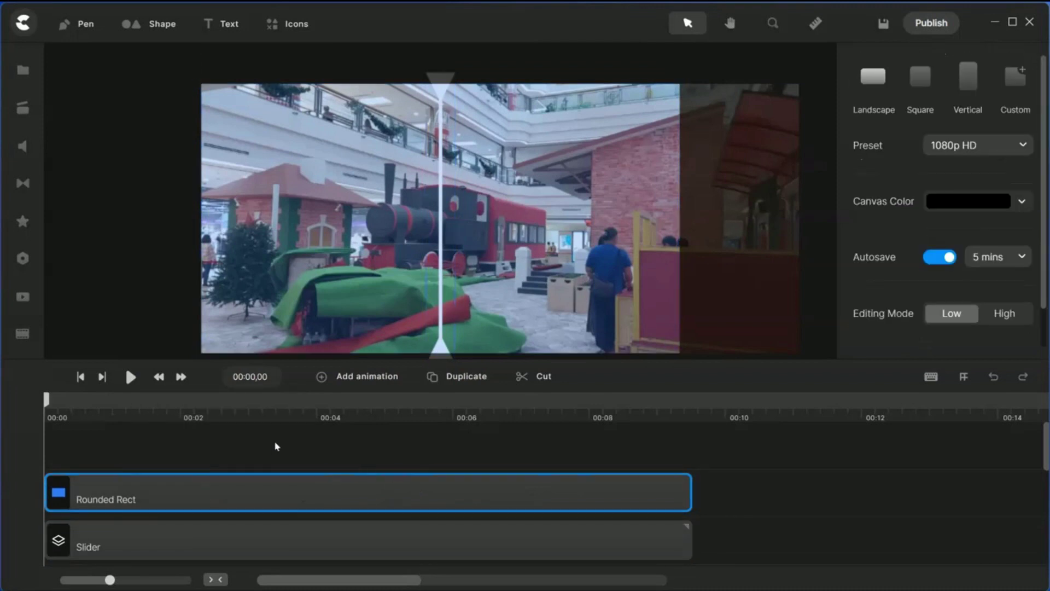
click(211, 492)
right_click(212, 493)
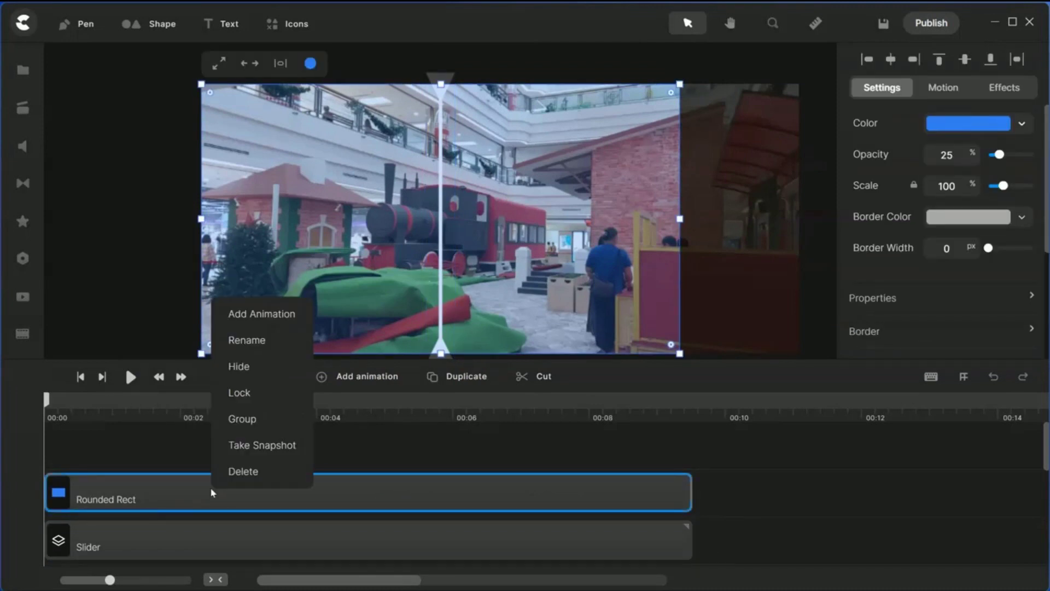
click(251, 339)
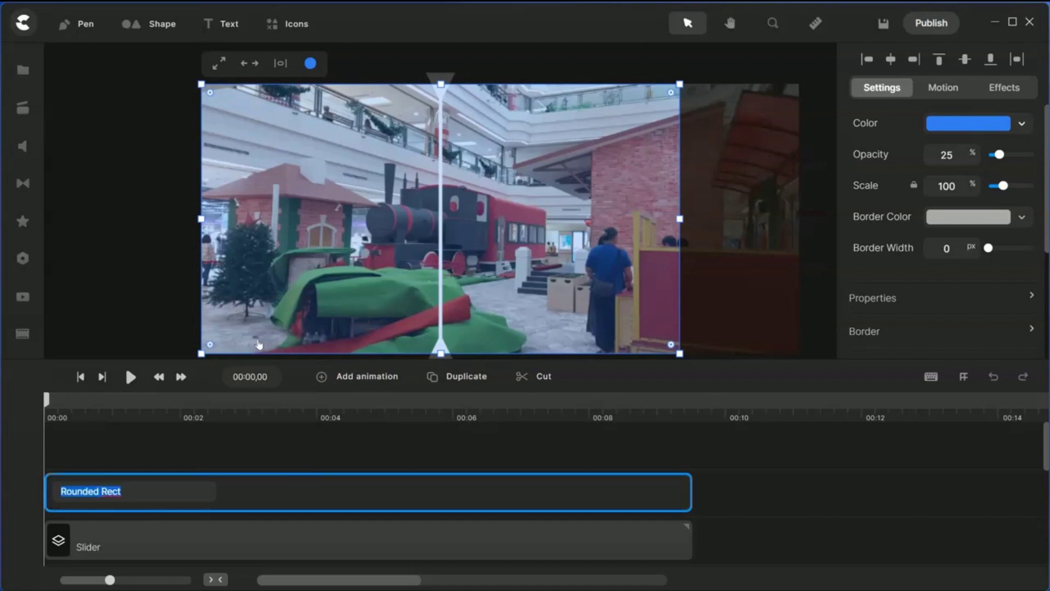
text(Blue)
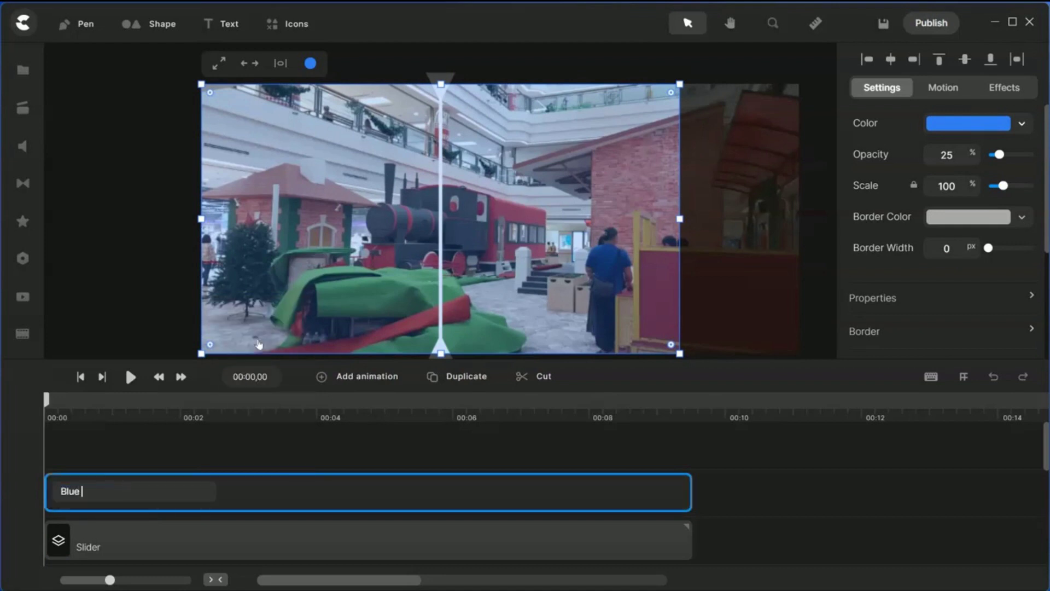
text( filter)
key(Return)
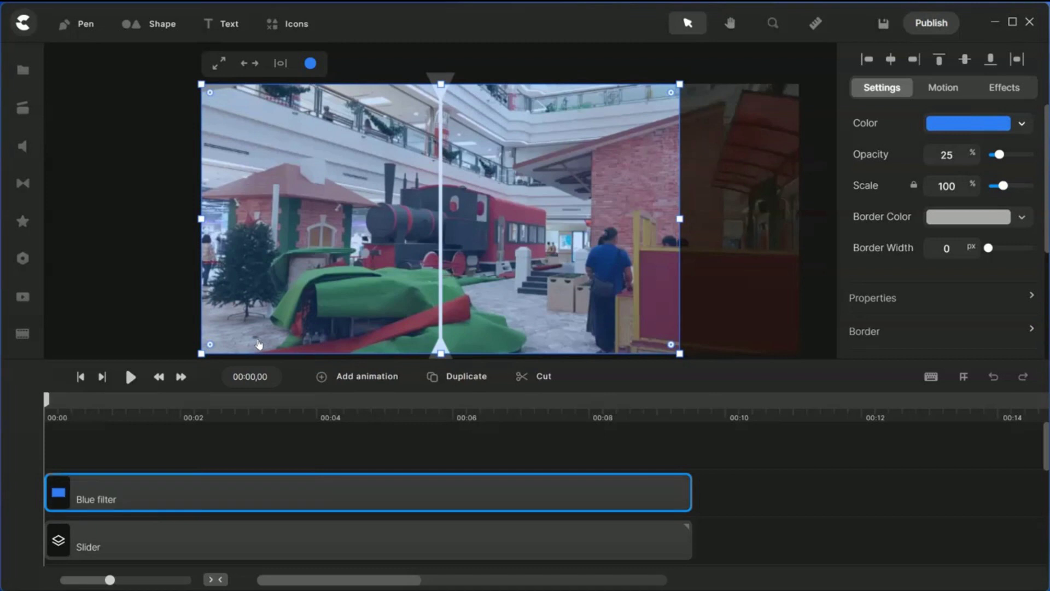
Move the Slider layer above Blue filter in the timeline
drag(164, 544, 222, 511)
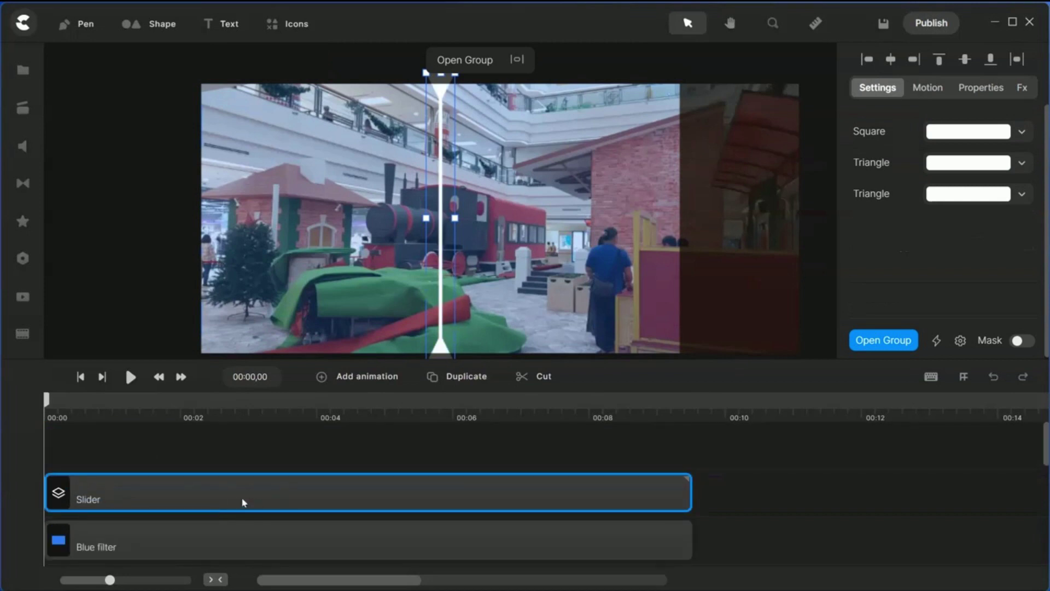
drag(255, 493, 227, 492)
scroll(200, 551, down, 2)
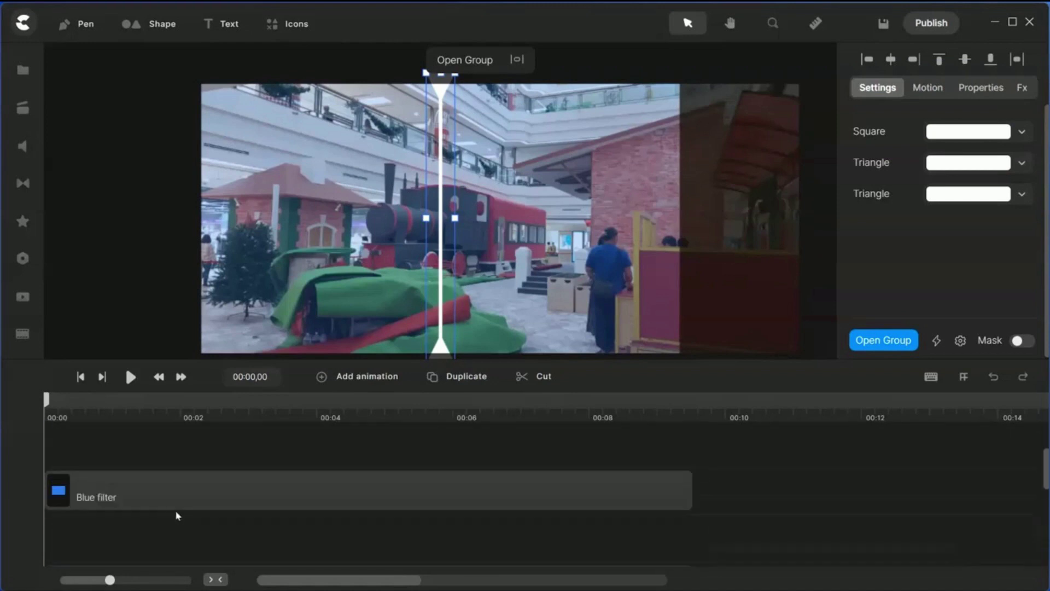
Search the stock library for snow and drop the Snow 8 clip onto the mall scene
click(119, 121)
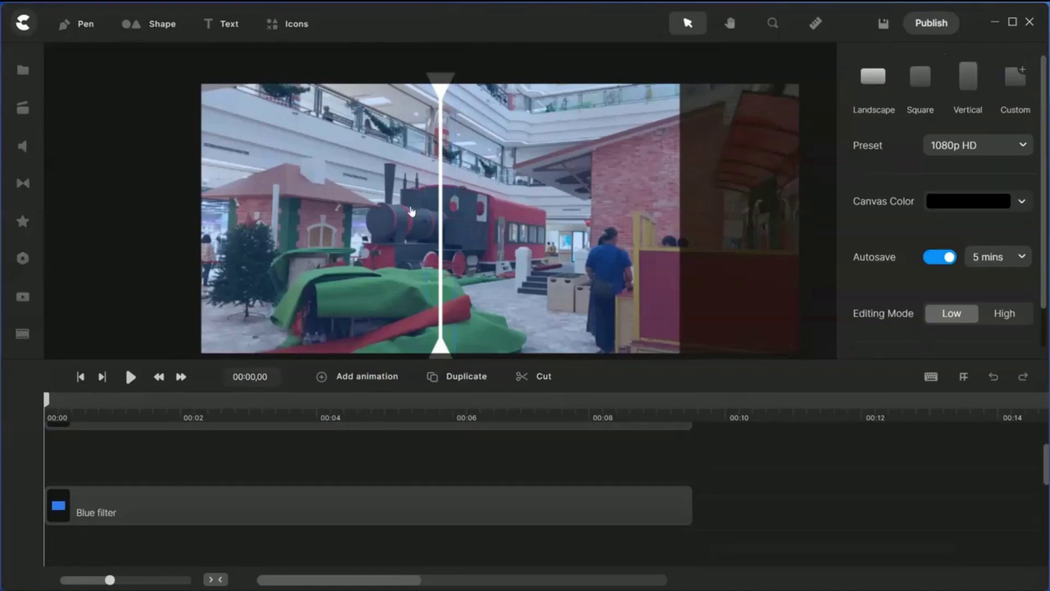
click(23, 111)
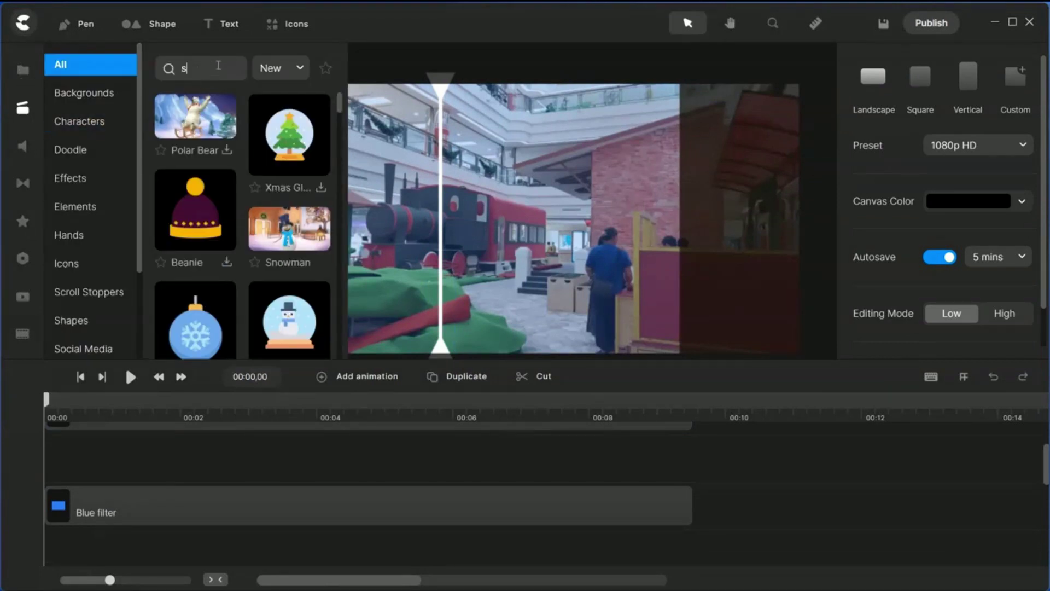
key(BackSpace)
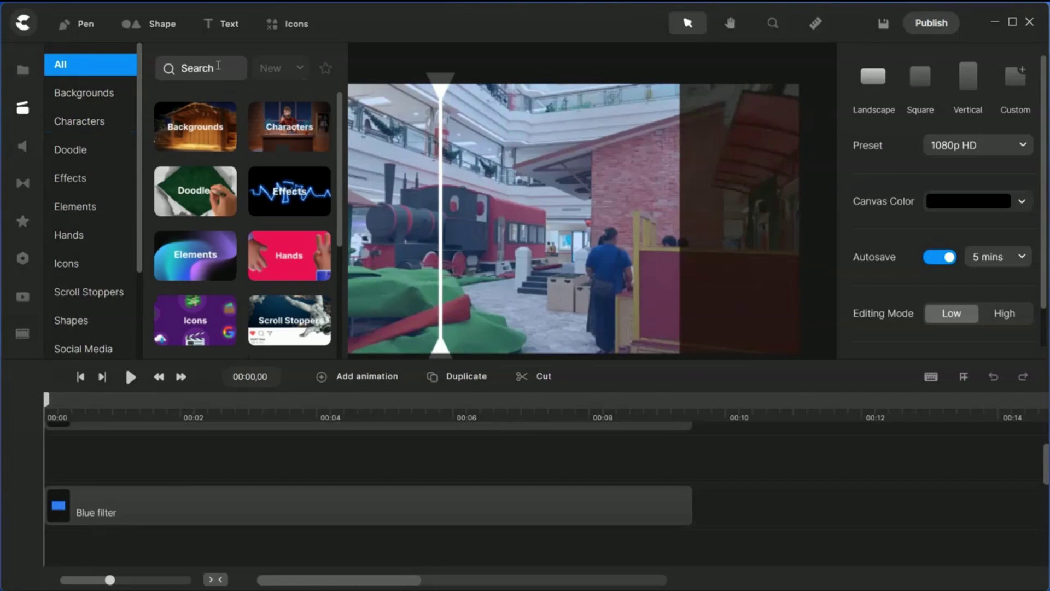
text(snow)
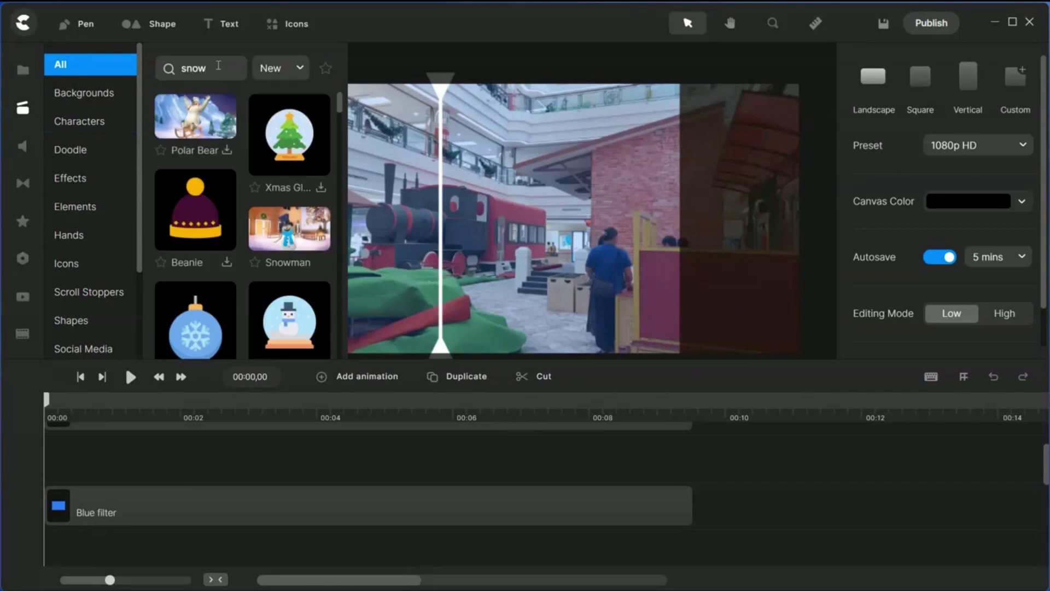
scroll(229, 235, down, 5)
scroll(231, 241, down, 10)
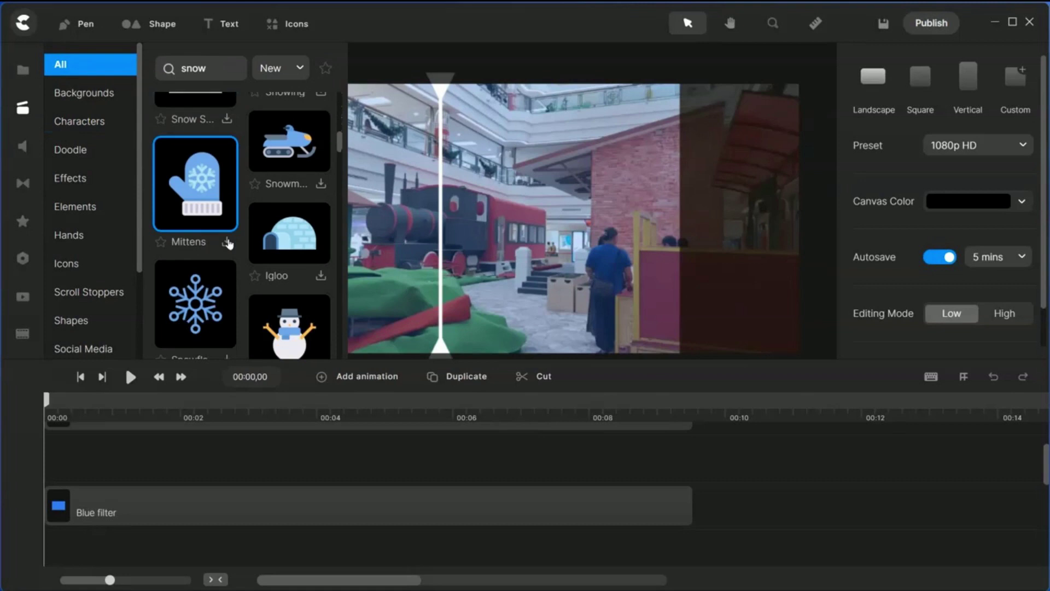
scroll(228, 255, down, 8)
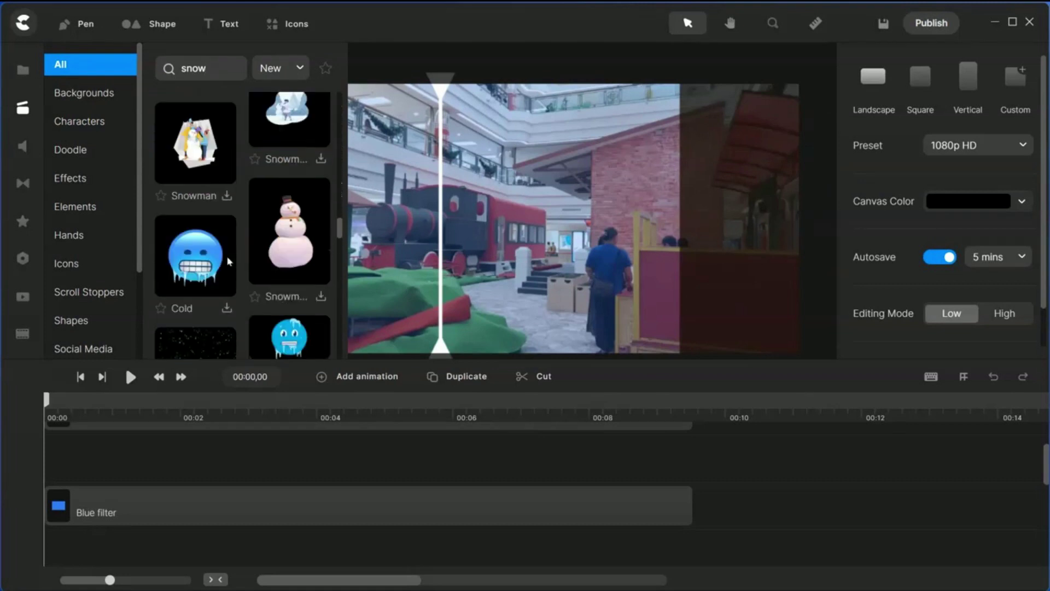
scroll(208, 214, up, 1)
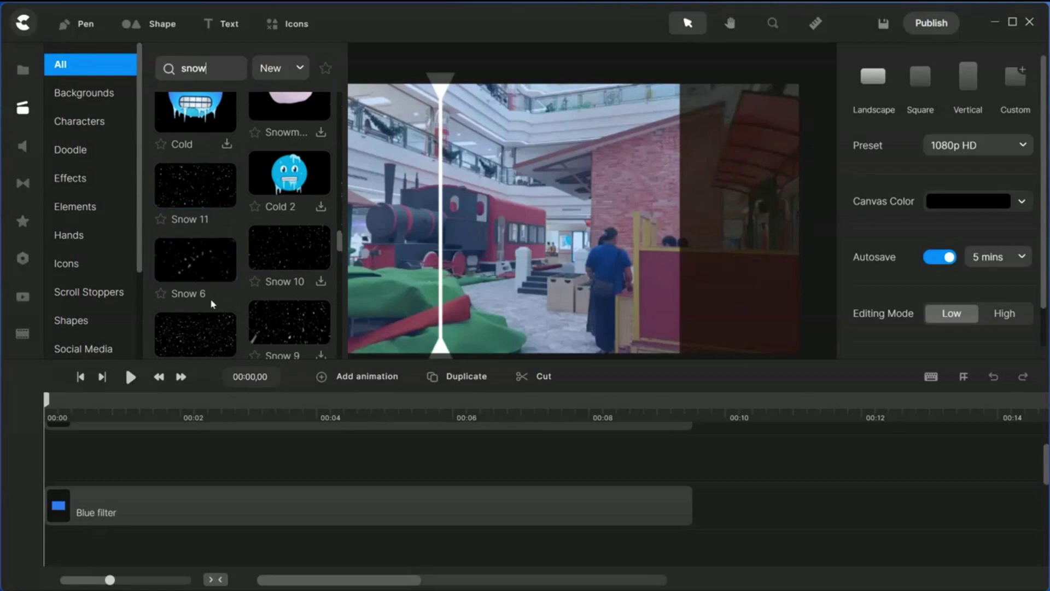
scroll(207, 252, down, 3)
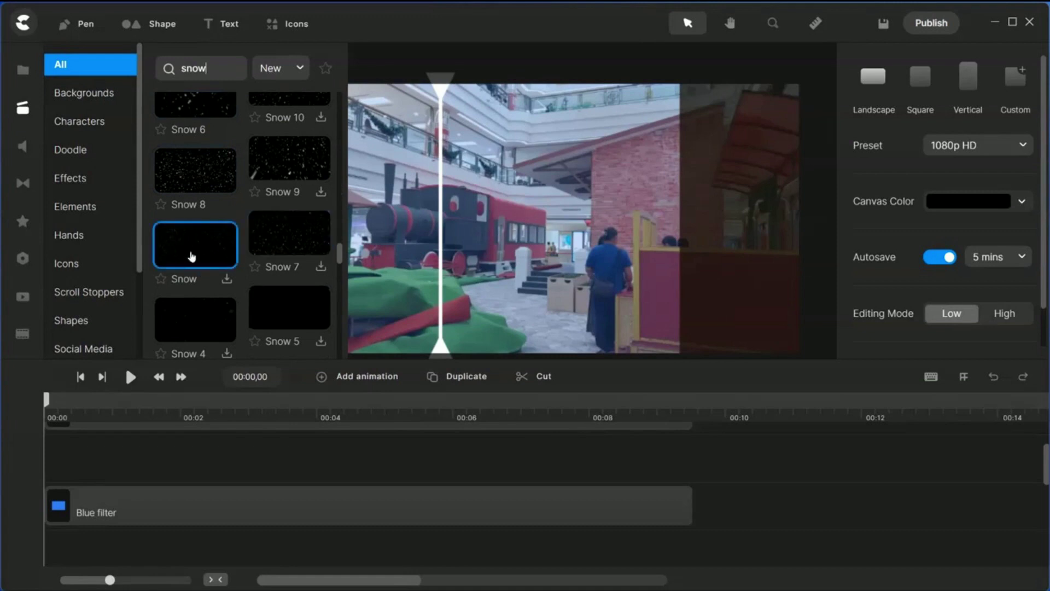
scroll(191, 256, up, 2)
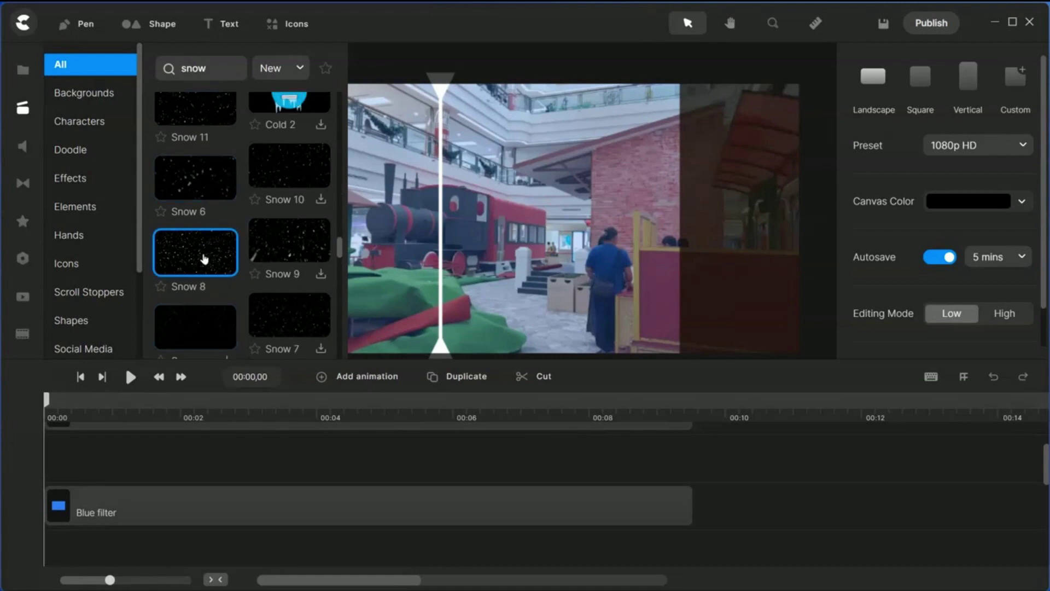
drag(201, 257, 520, 243)
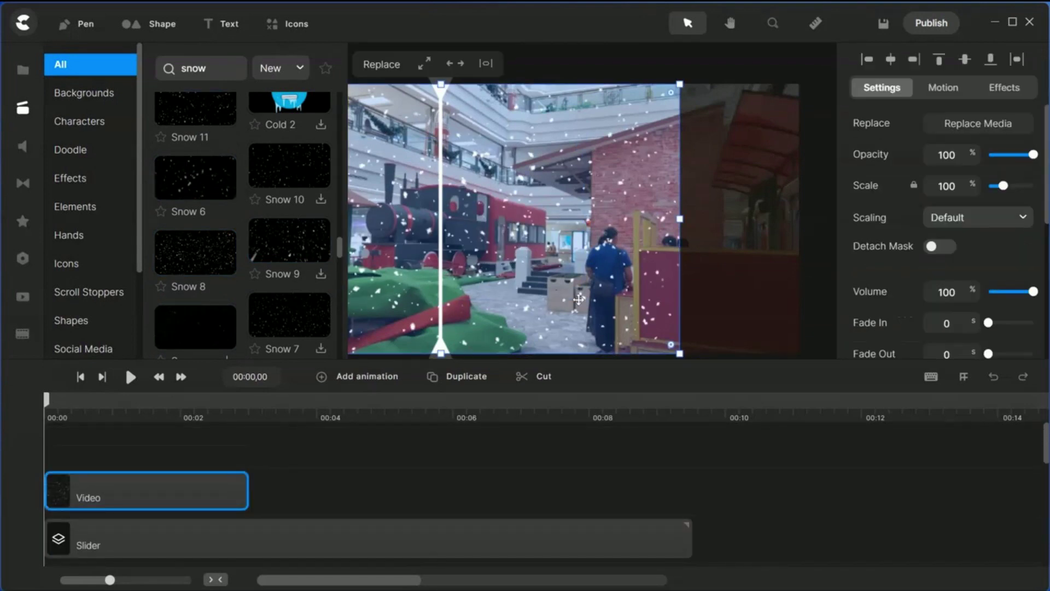
key(Escape)
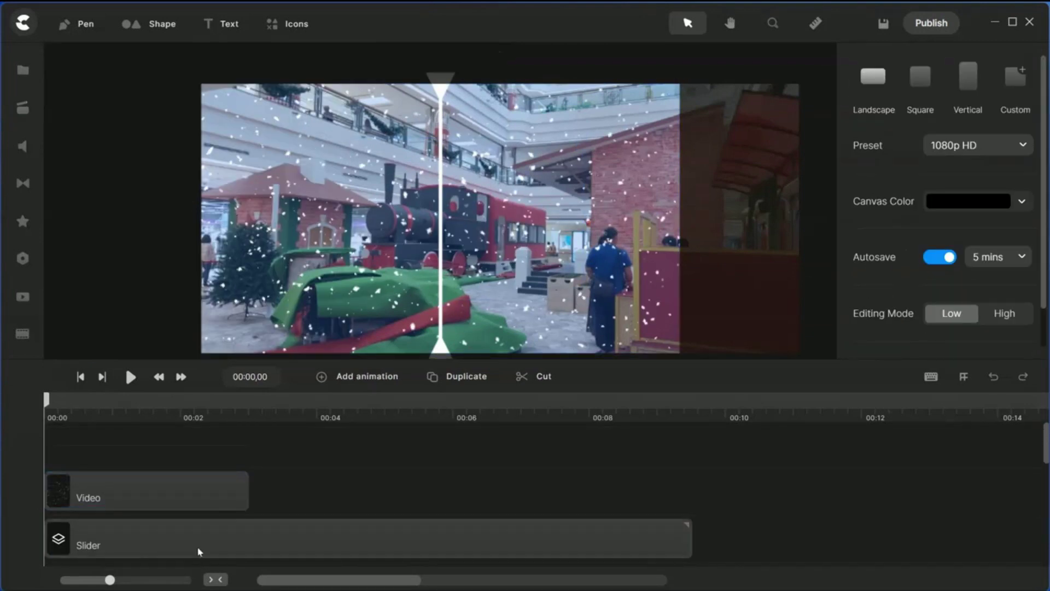
click(235, 496)
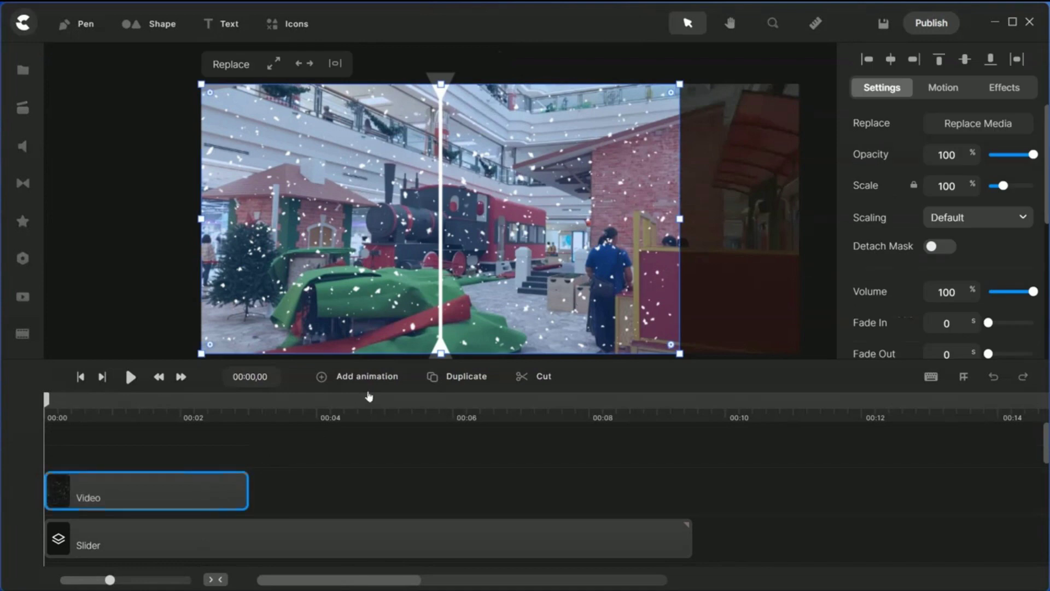
Duplicate the snow clip and line up three copies end to end on one track
click(462, 377)
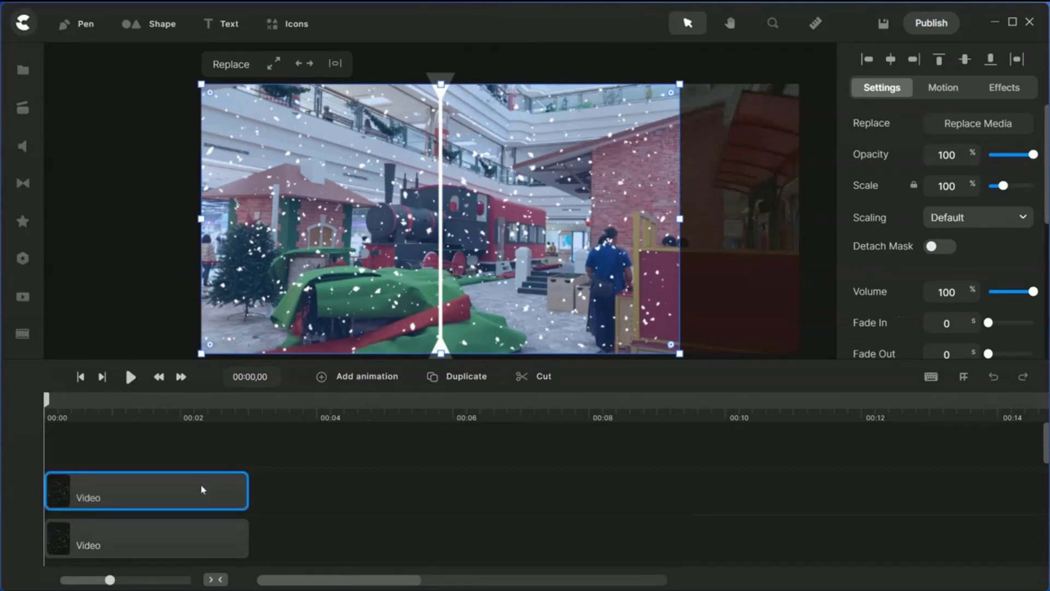
drag(200, 483, 408, 535)
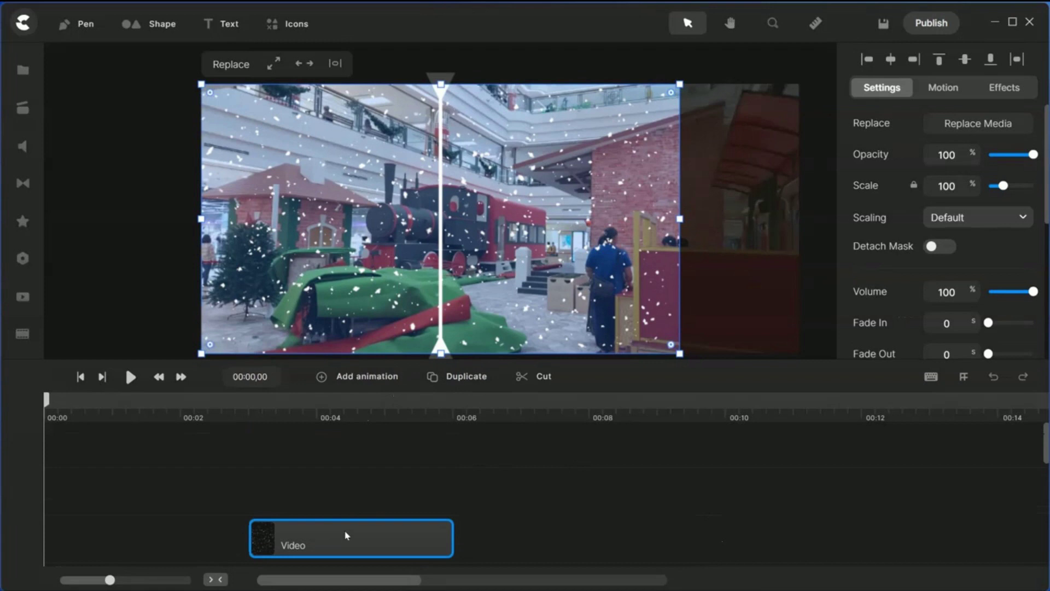
drag(346, 535, 558, 477)
click(786, 462)
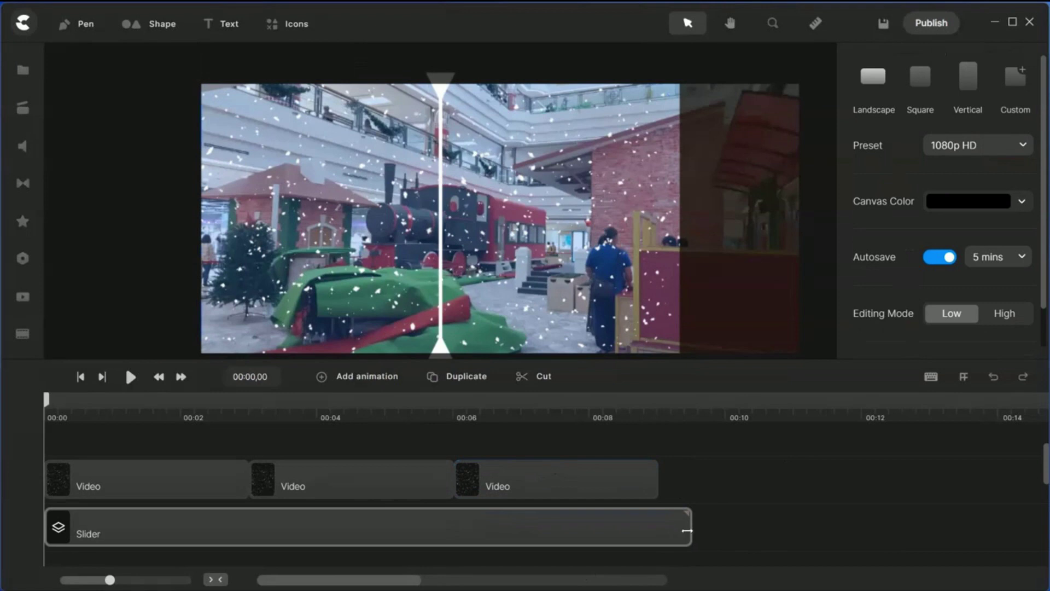
Trim the Slider clip to end with the snow clips, then select all three snow clips
drag(687, 530, 656, 526)
click(710, 475)
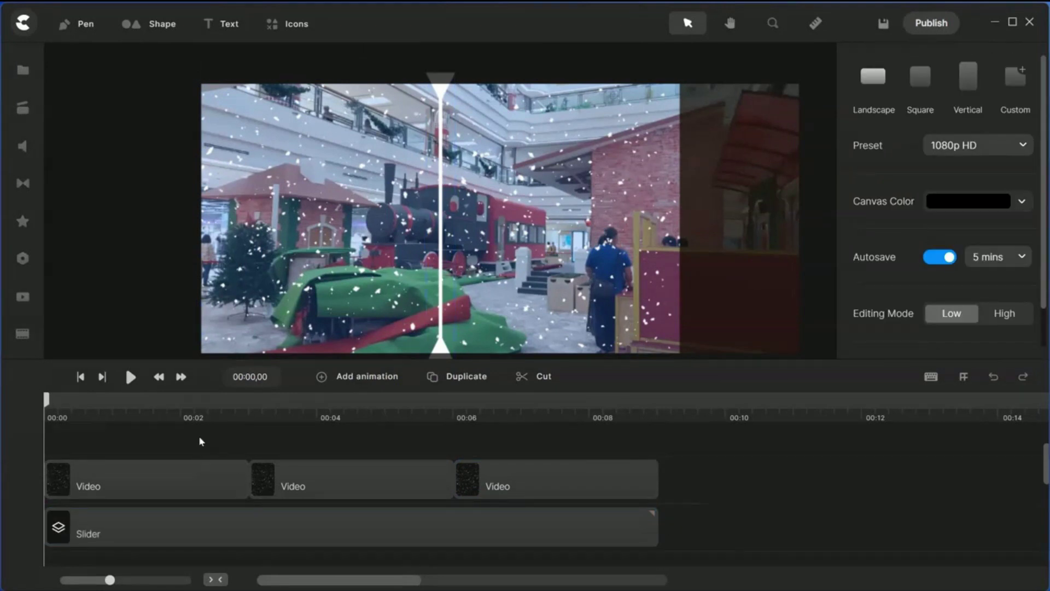
drag(206, 437, 522, 477)
Group the three snow clips, name the group 'Snowing', and place it below Slider
right_click(522, 478)
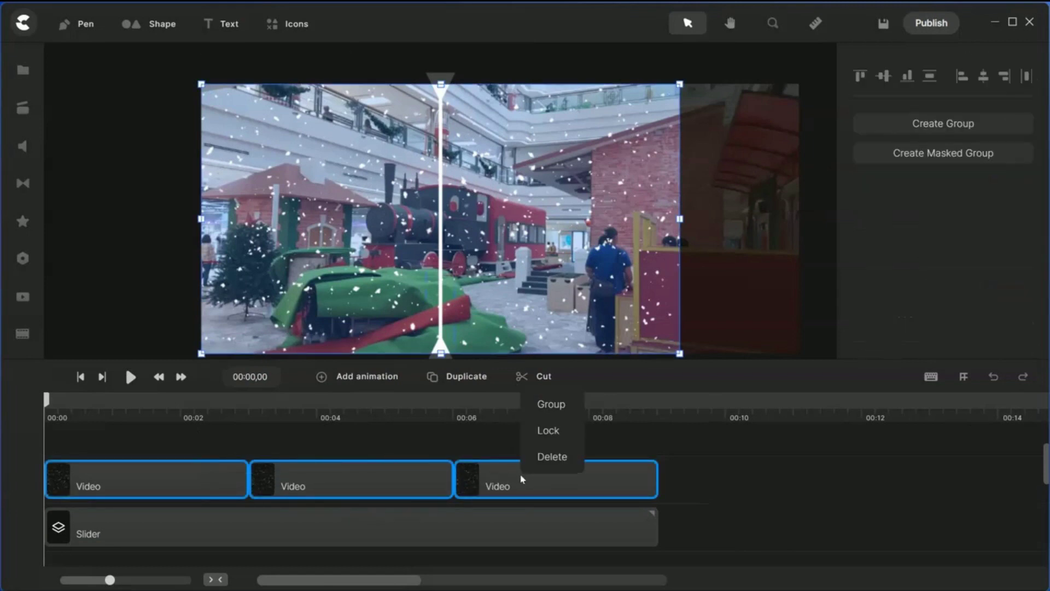
click(555, 405)
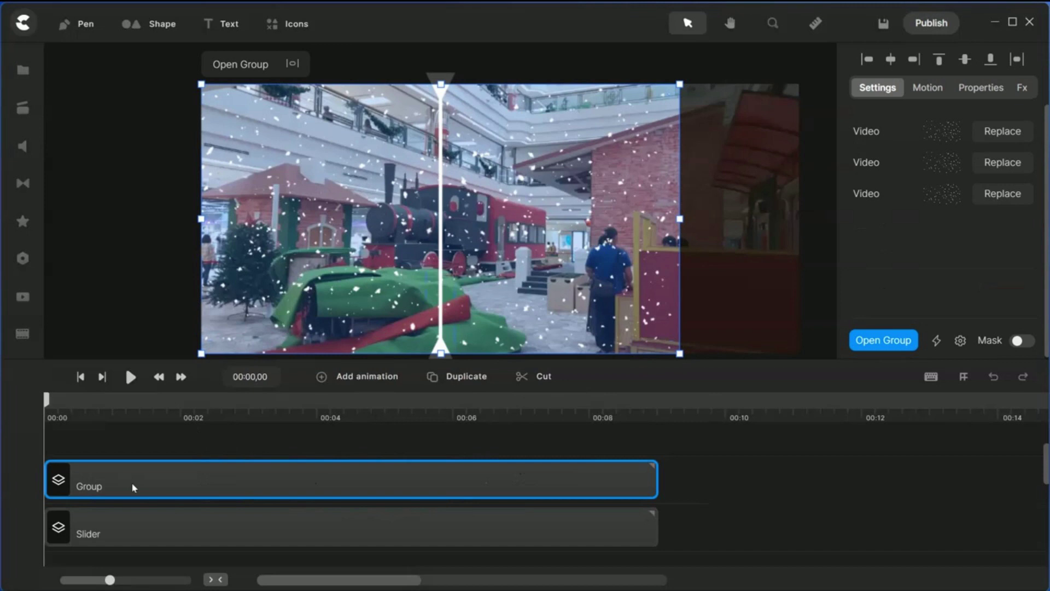
right_click(90, 491)
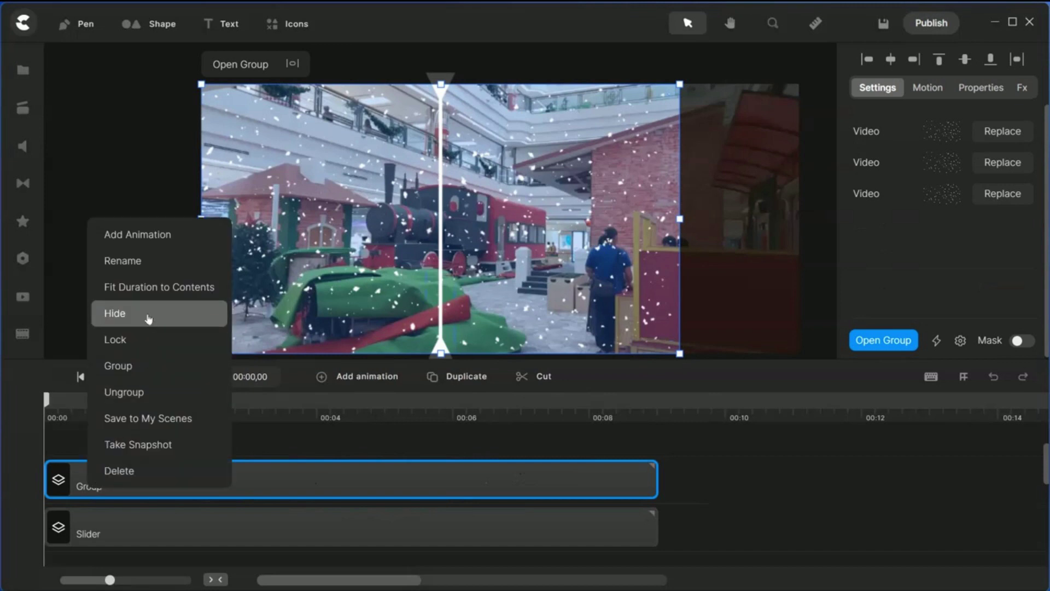
click(127, 262)
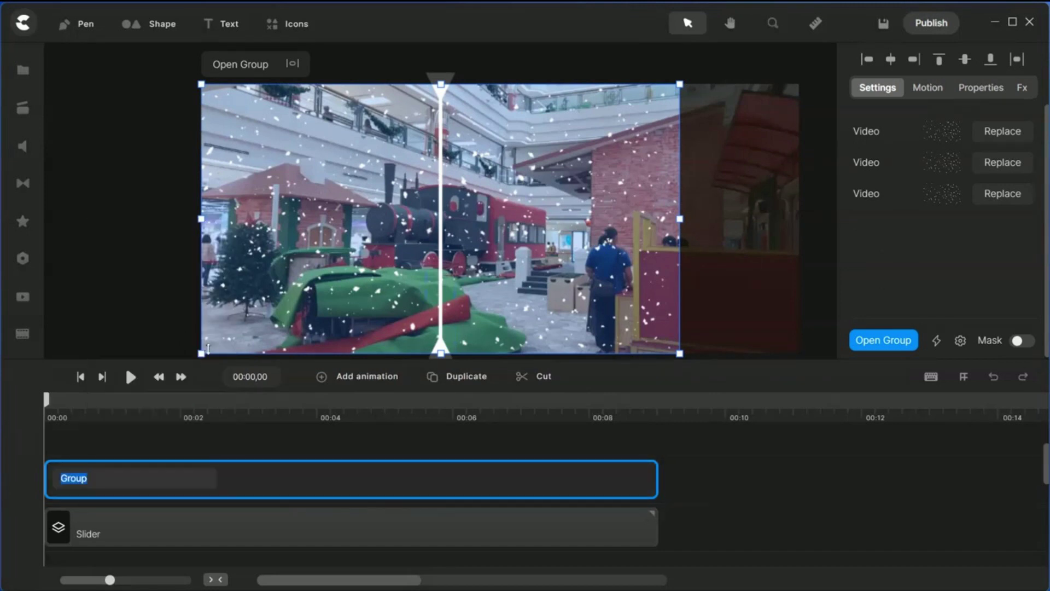
text(Snowing)
key(Return)
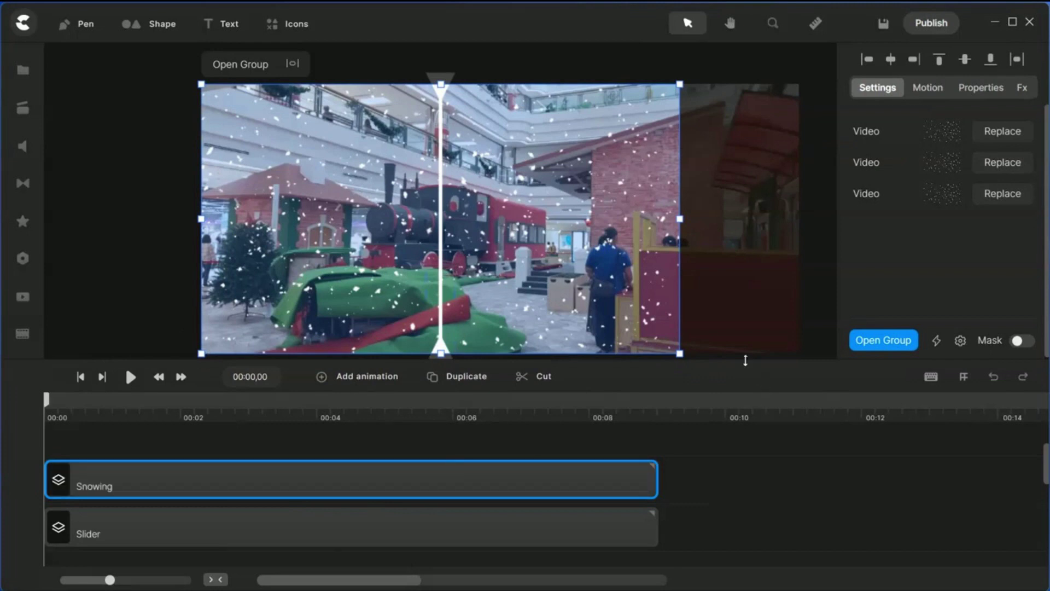
drag(745, 360, 745, 313)
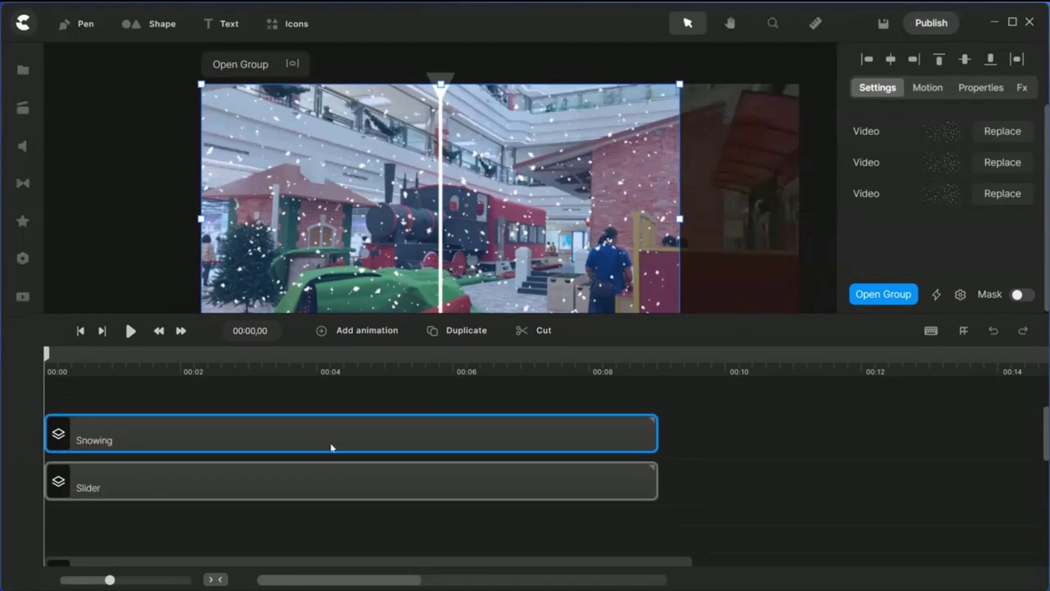
drag(332, 447, 317, 526)
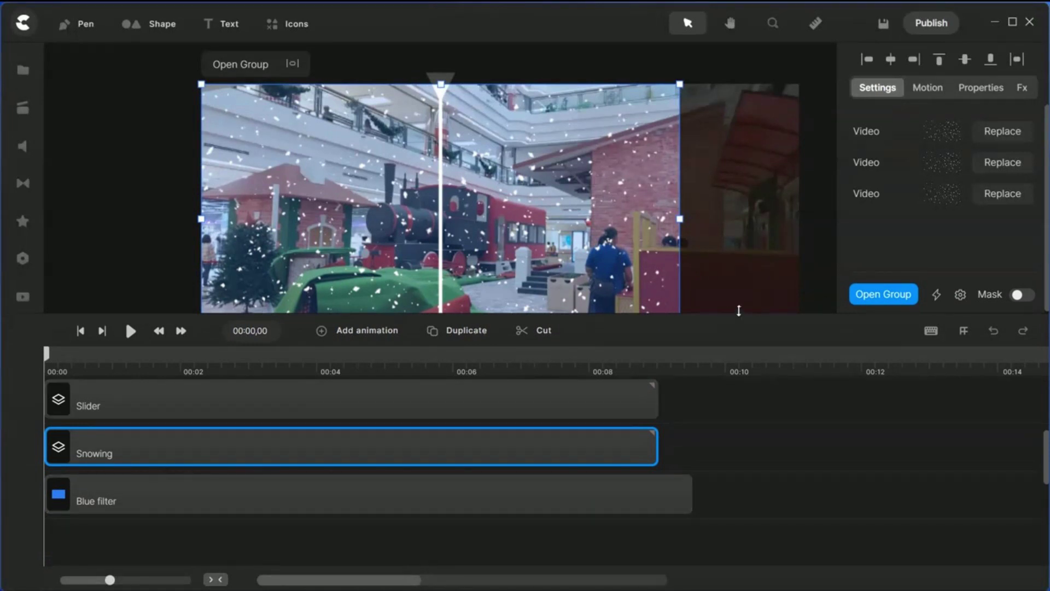
drag(741, 311, 739, 351)
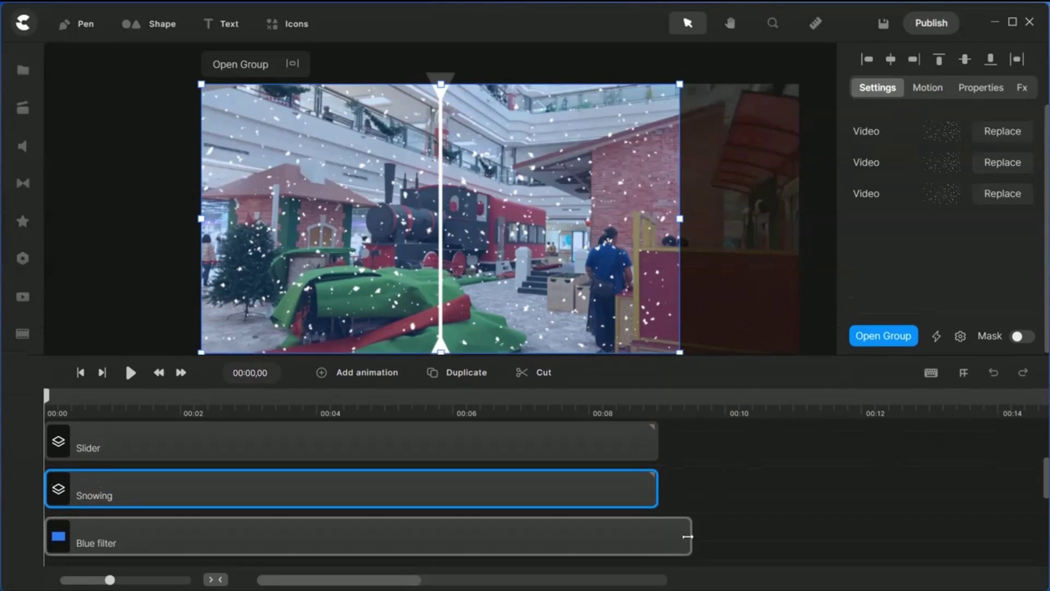
Trim the IU Mall photo clip so it ends with the other layers
click(659, 537)
key(Escape)
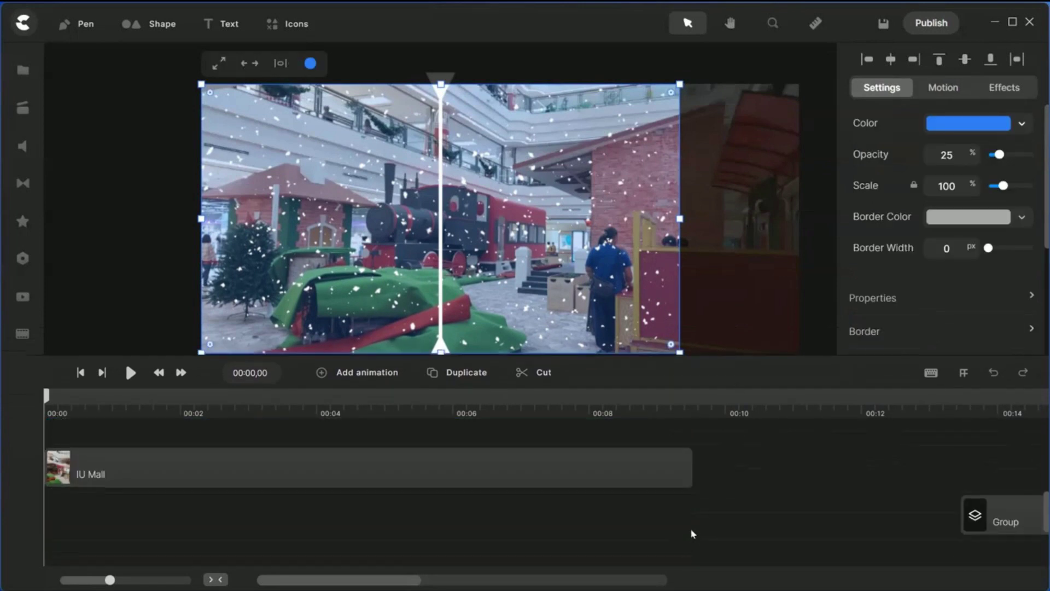
scroll(698, 494, up, 2)
drag(691, 550, 660, 552)
scroll(699, 501, up, 2)
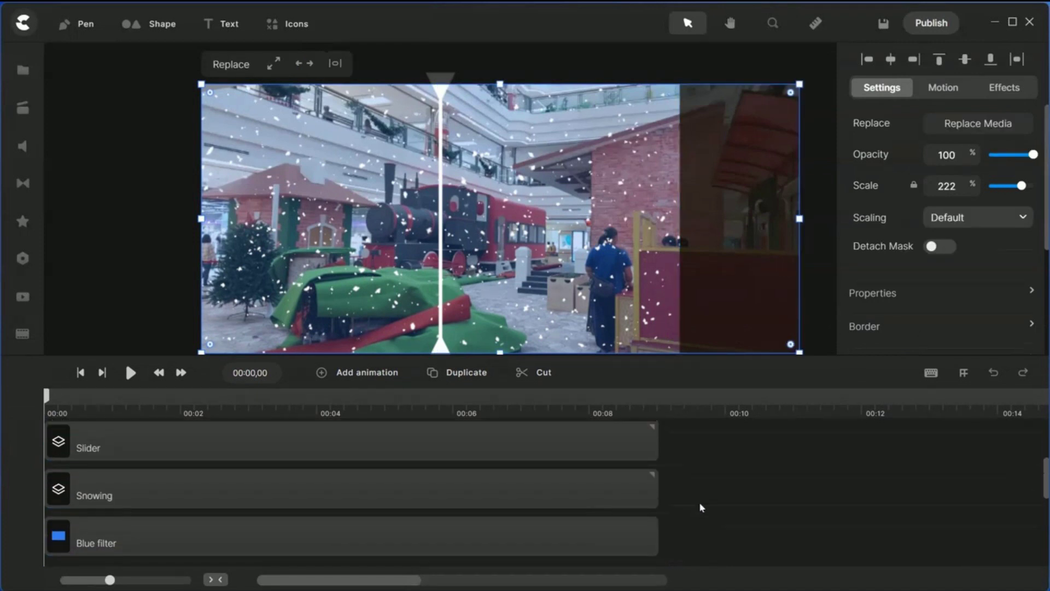
click(110, 226)
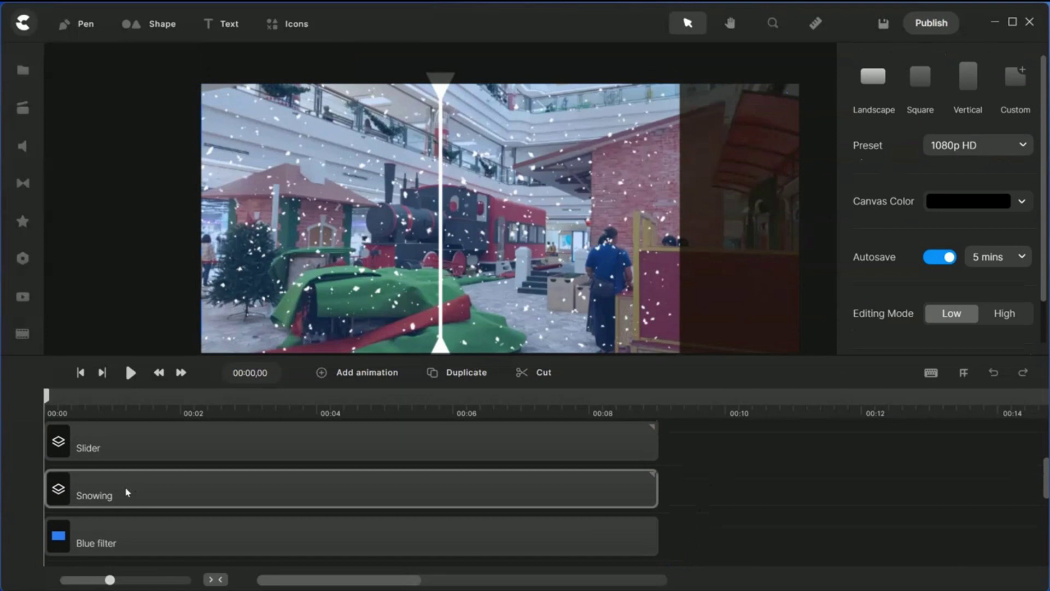
drag(116, 499, 129, 460)
Clear the selection, then marquee-select the Slider, Snowing and Blue filter tracks together
click(131, 432)
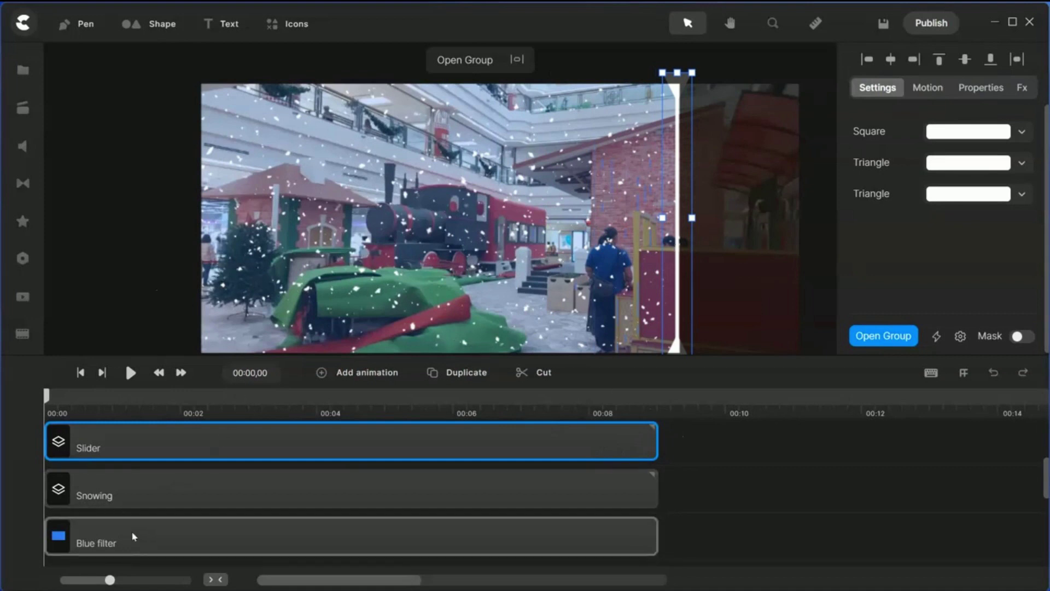
click(742, 491)
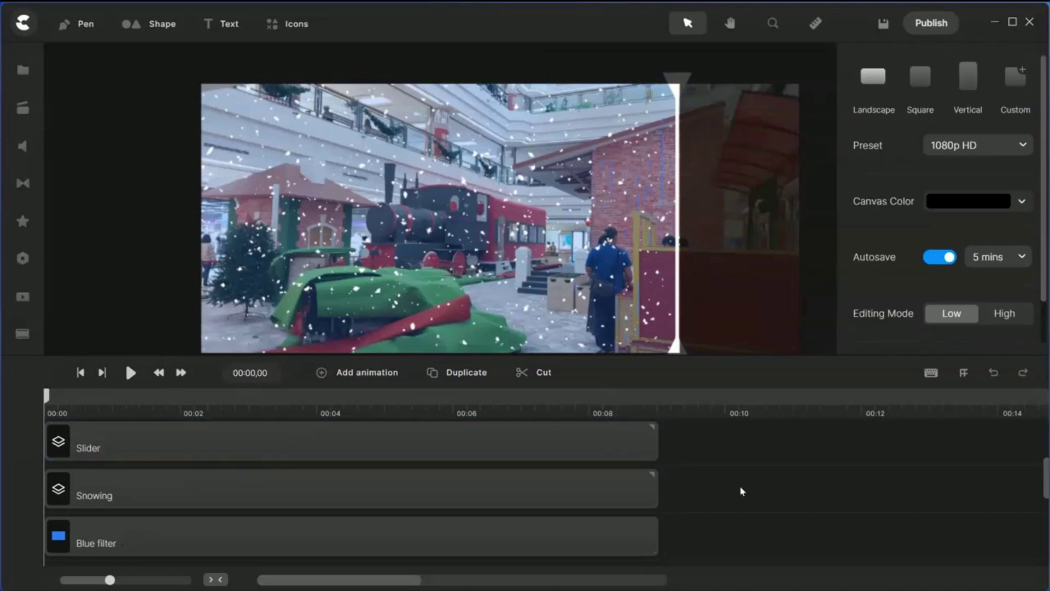
drag(721, 437, 609, 545)
Group the three selected tracks into a single Group layer
right_click(600, 440)
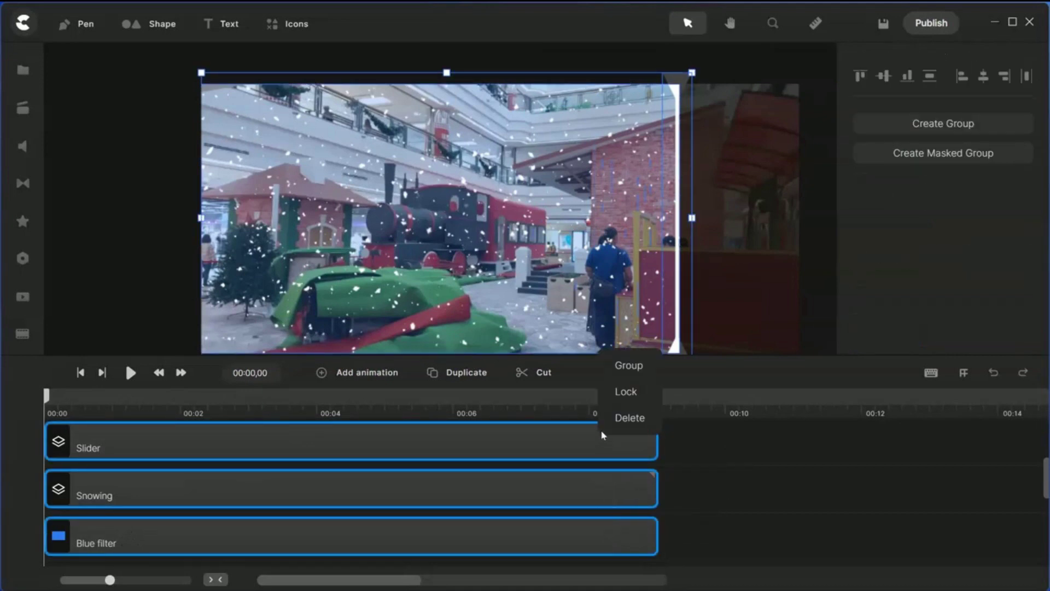
click(628, 364)
click(112, 316)
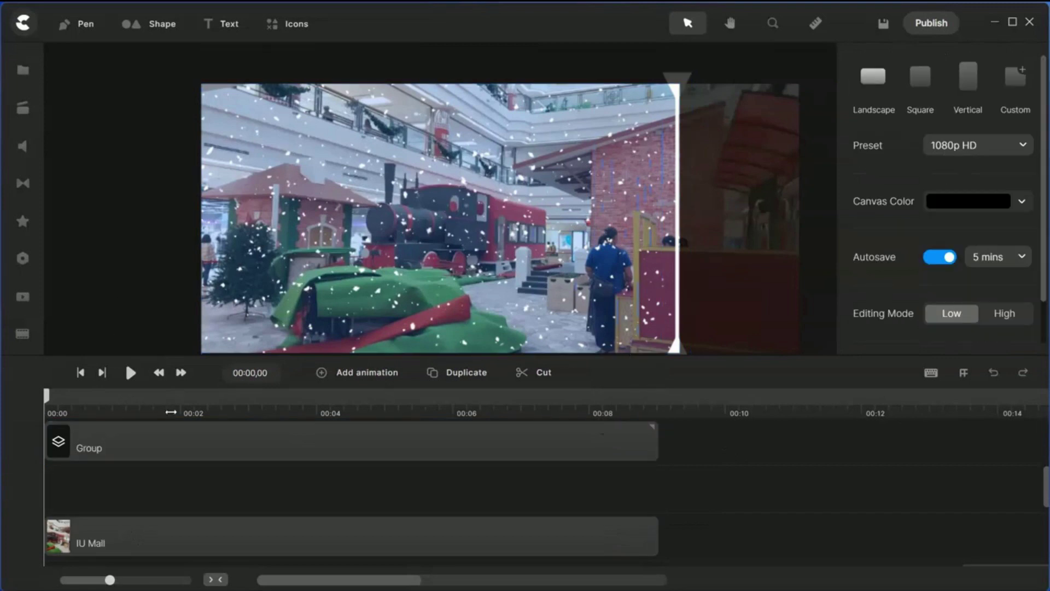
Rename the group to 'Slider Effect' and open it to view its layers
click(128, 450)
right_click(127, 447)
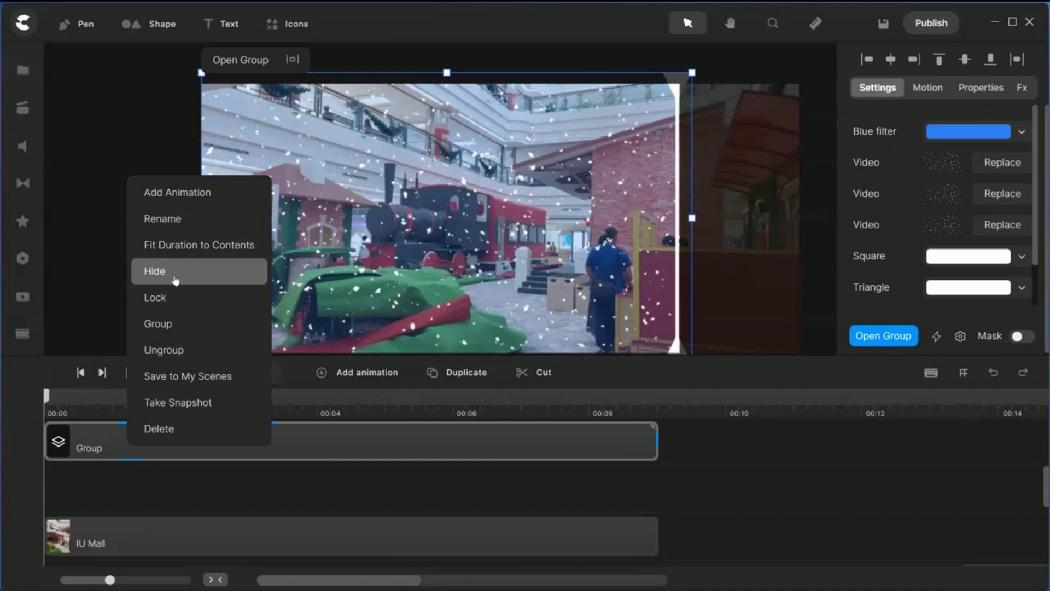
click(171, 220)
text(Sl)
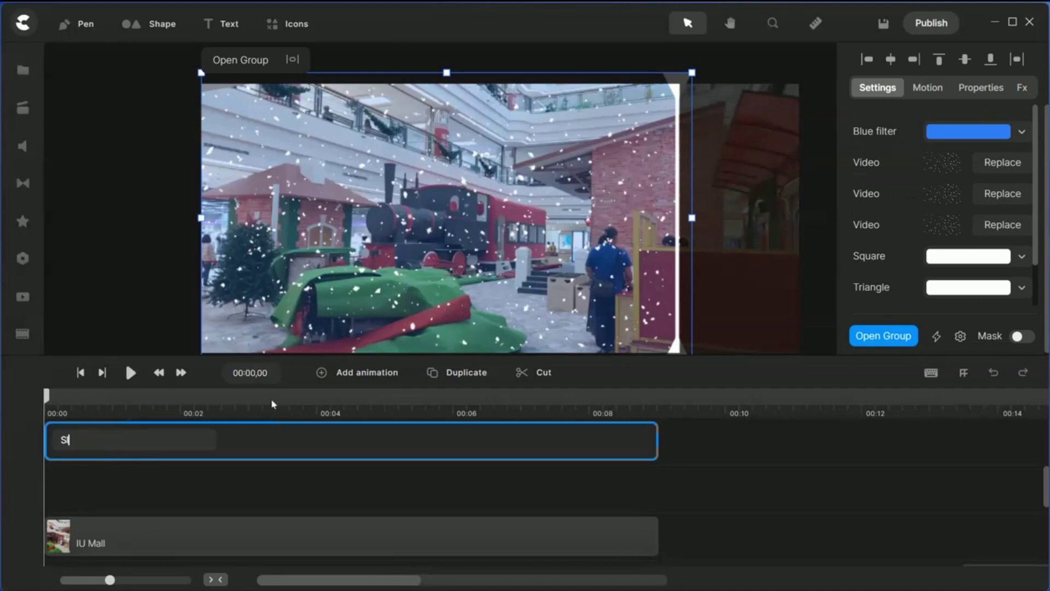
text(ider Effect)
key(Return)
click(124, 293)
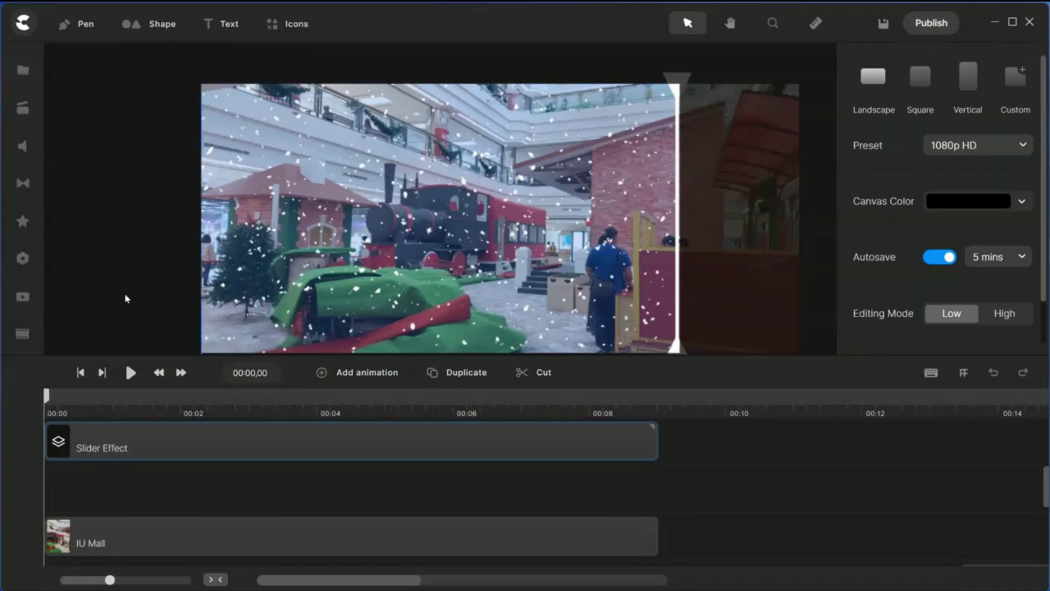
double_click(196, 442)
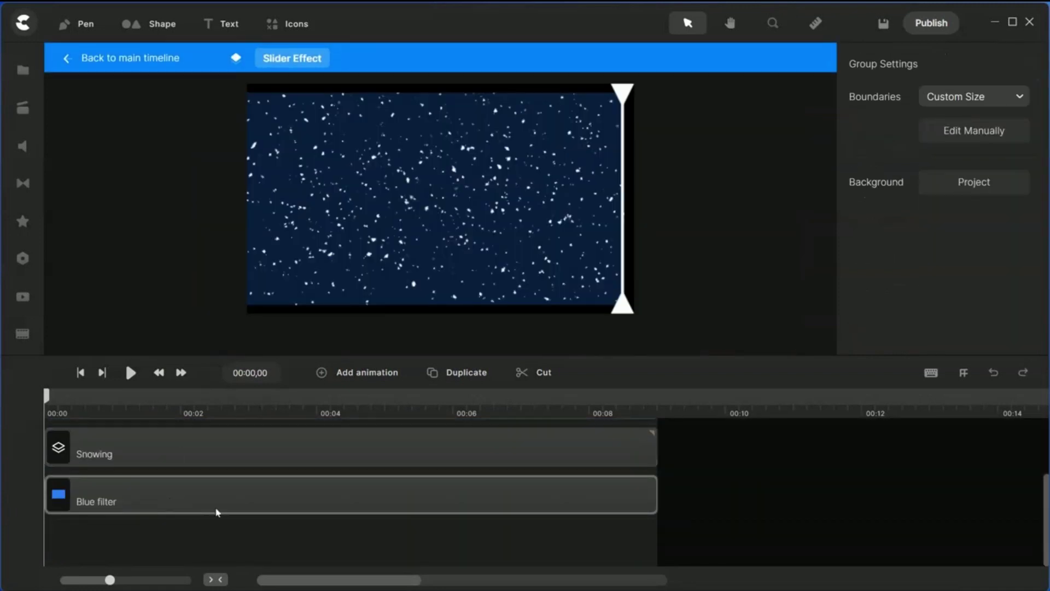
Select the Slider layer inside the group, then return to the main timeline
scroll(186, 517, up, 2)
click(162, 486)
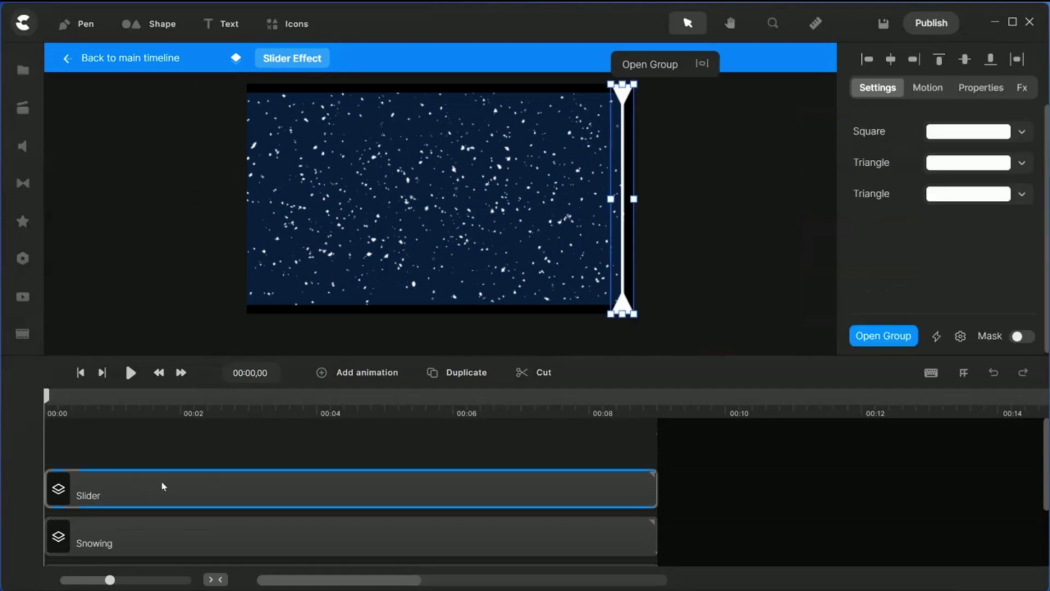
right_click(600, 493)
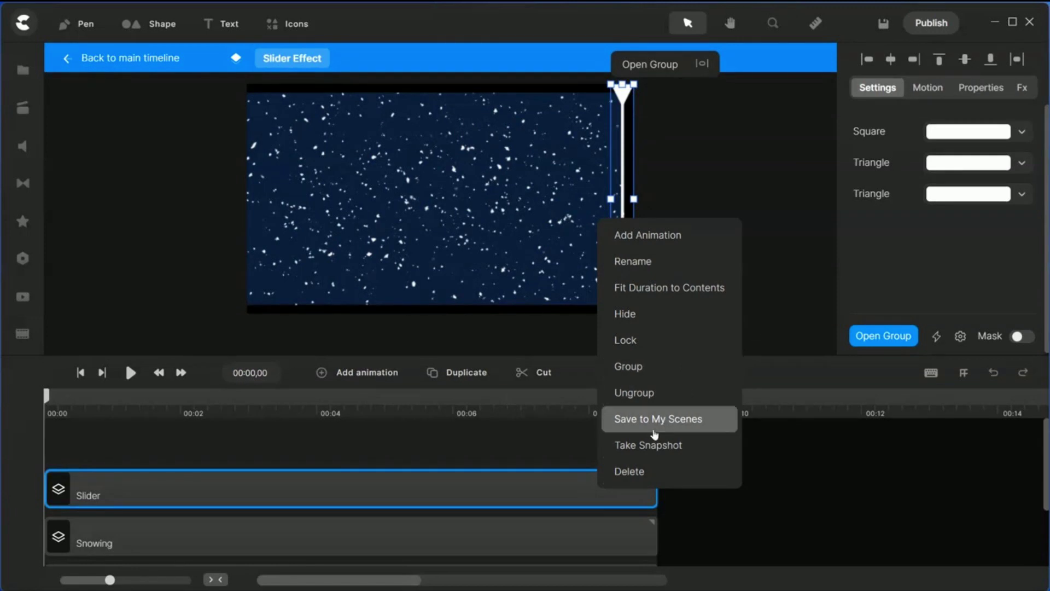
click(737, 351)
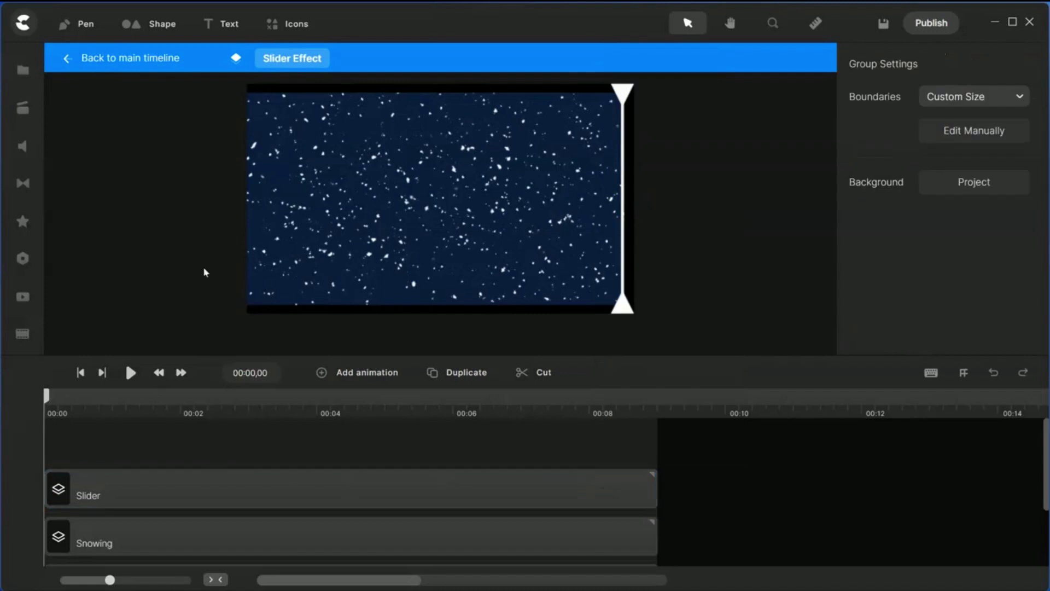
click(64, 58)
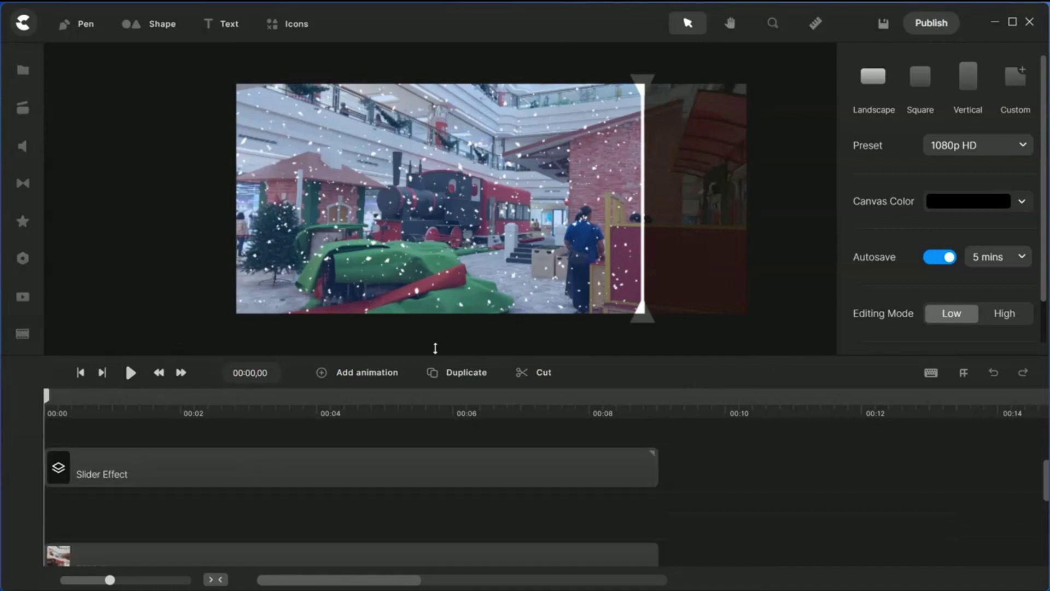
Add a linear Position animation to Slider Effect with its end keyframe at 00:05,25
click(125, 463)
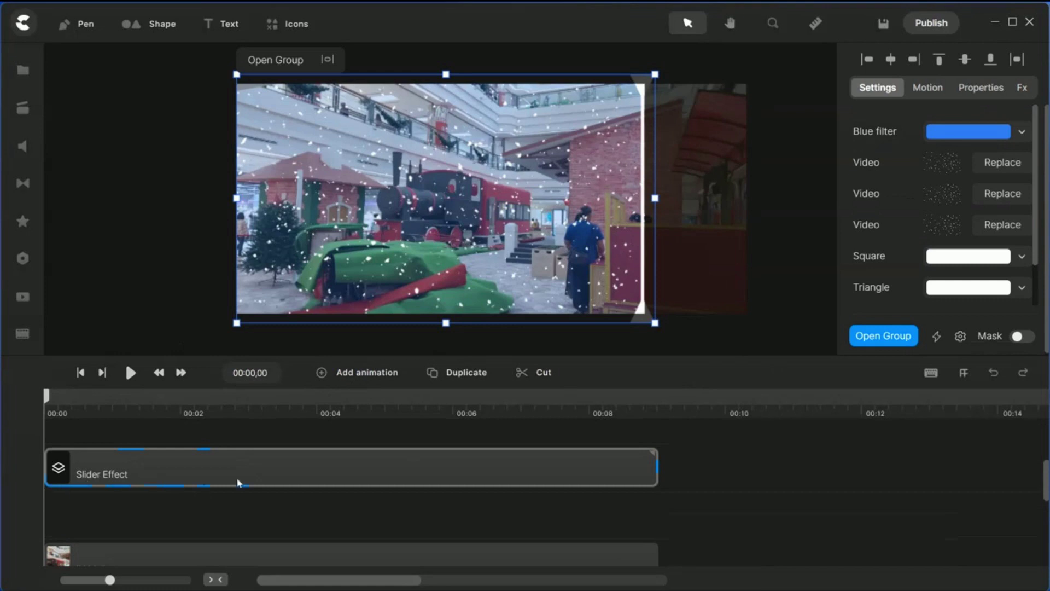
click(367, 374)
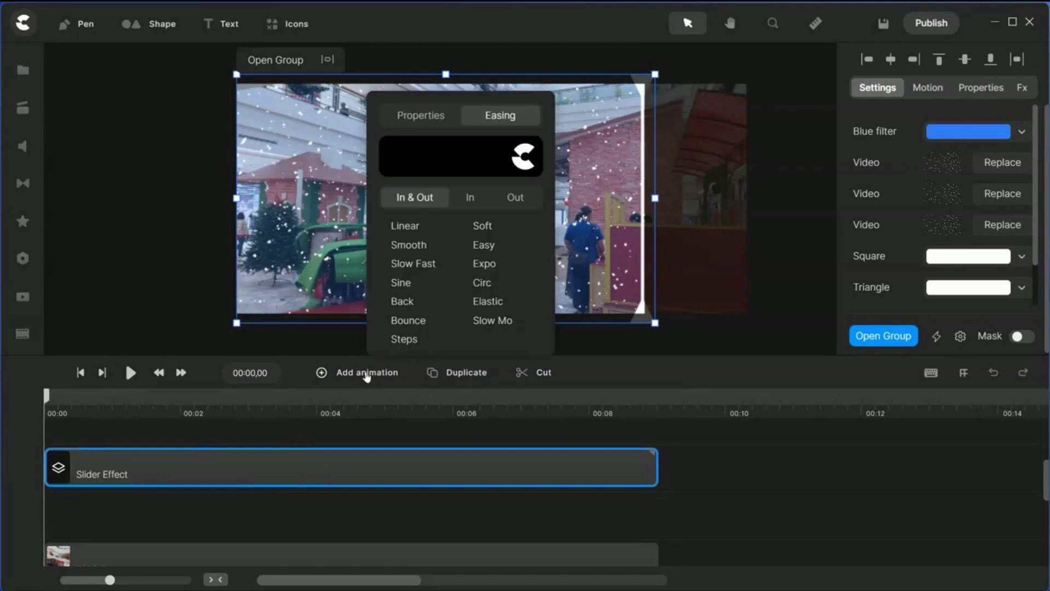
click(411, 228)
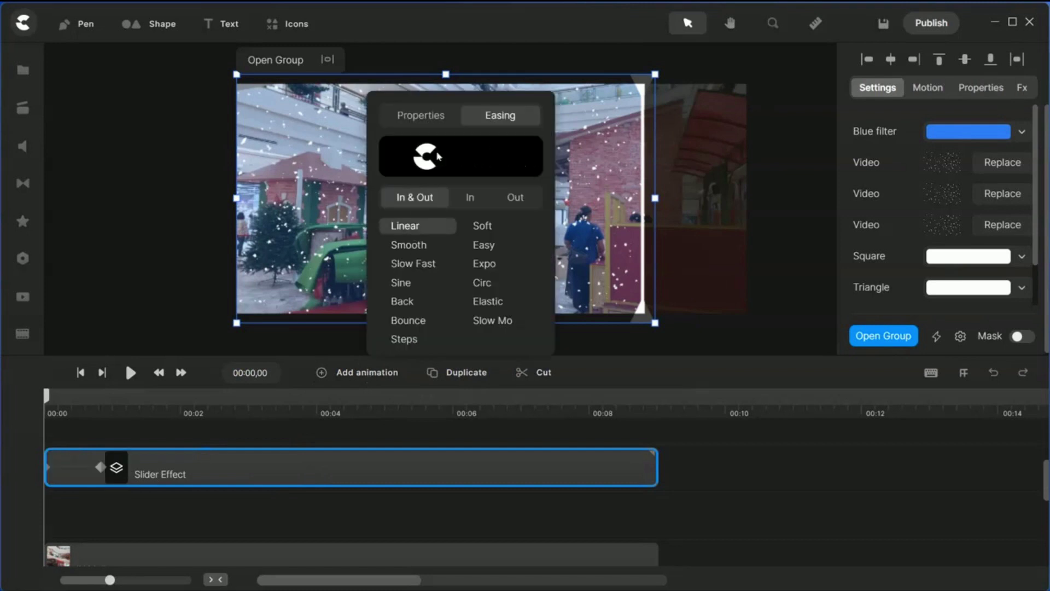
click(420, 115)
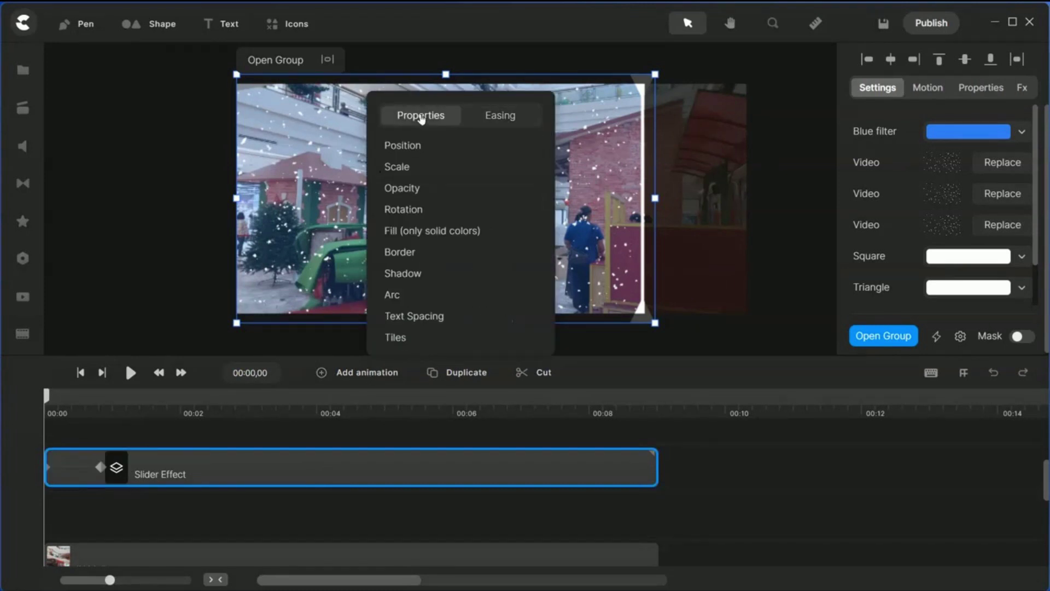
click(393, 146)
drag(99, 468, 441, 468)
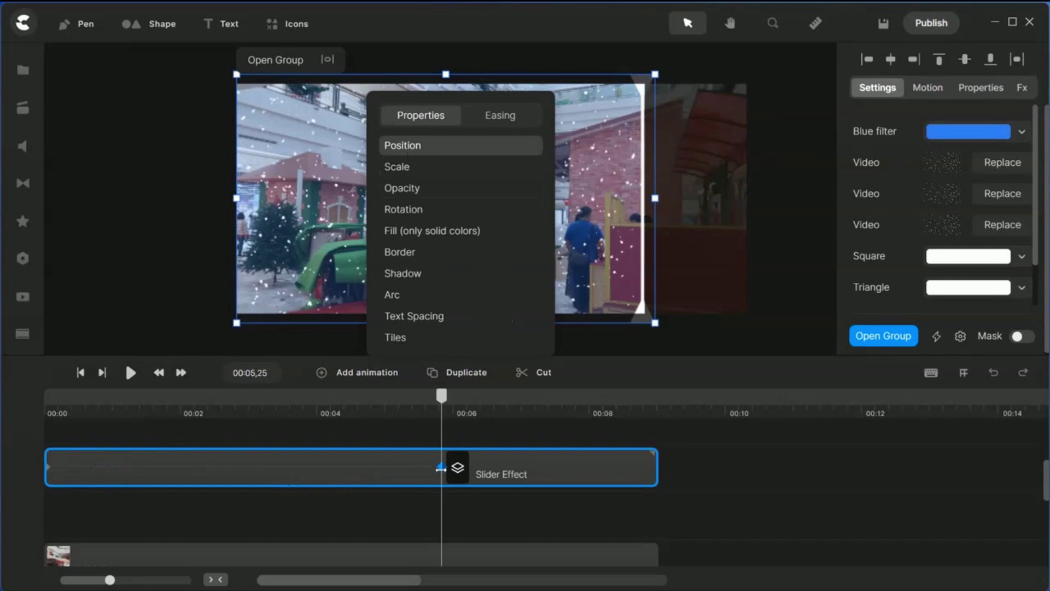
key(Escape)
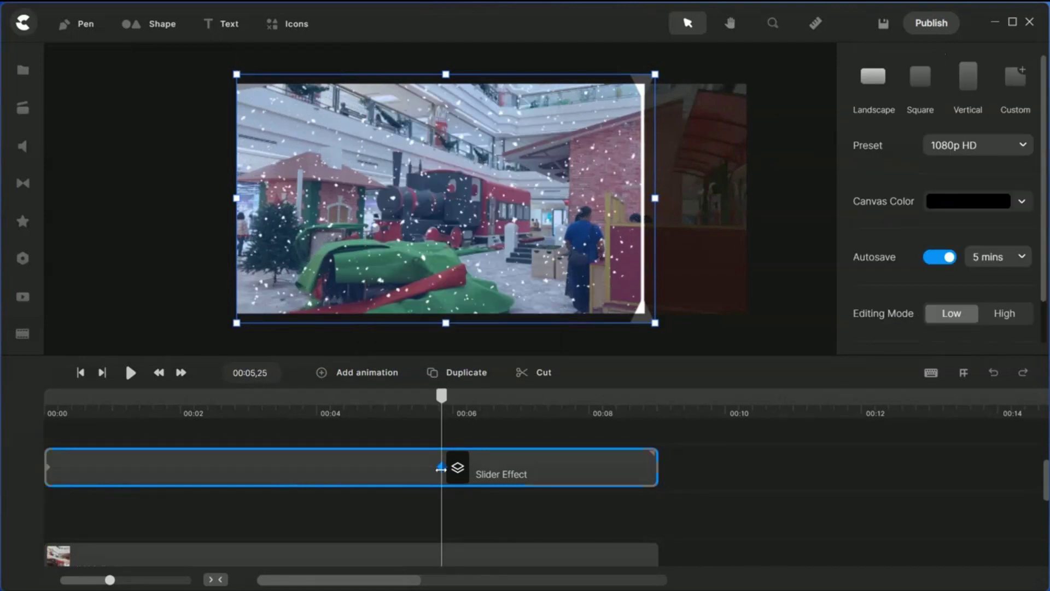
Rewind the preview to the start, then jump to the 00:05,25 keyframe to check the sweep
click(211, 206)
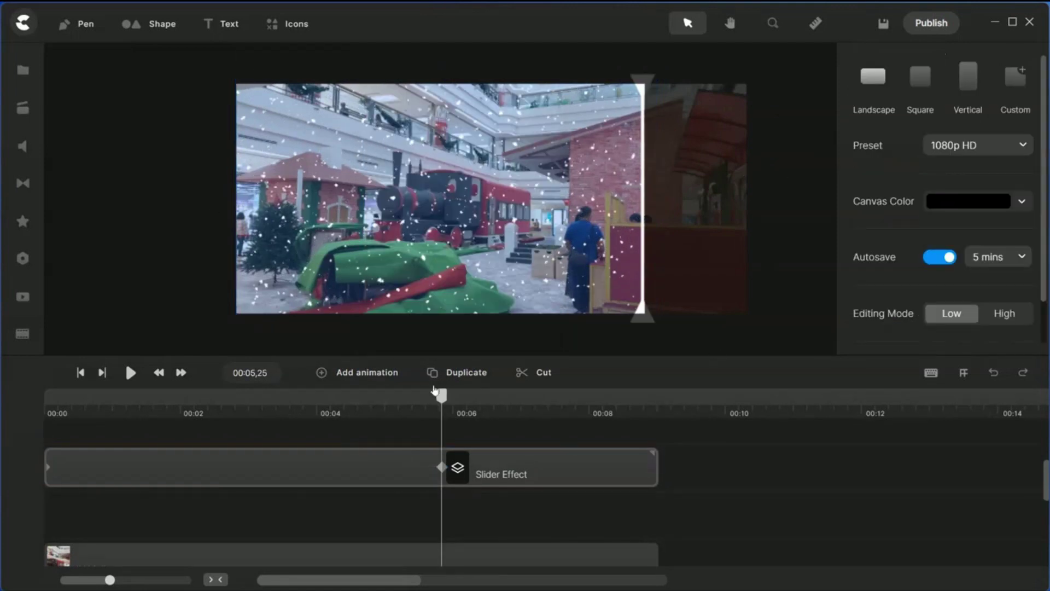
drag(435, 390, 30, 444)
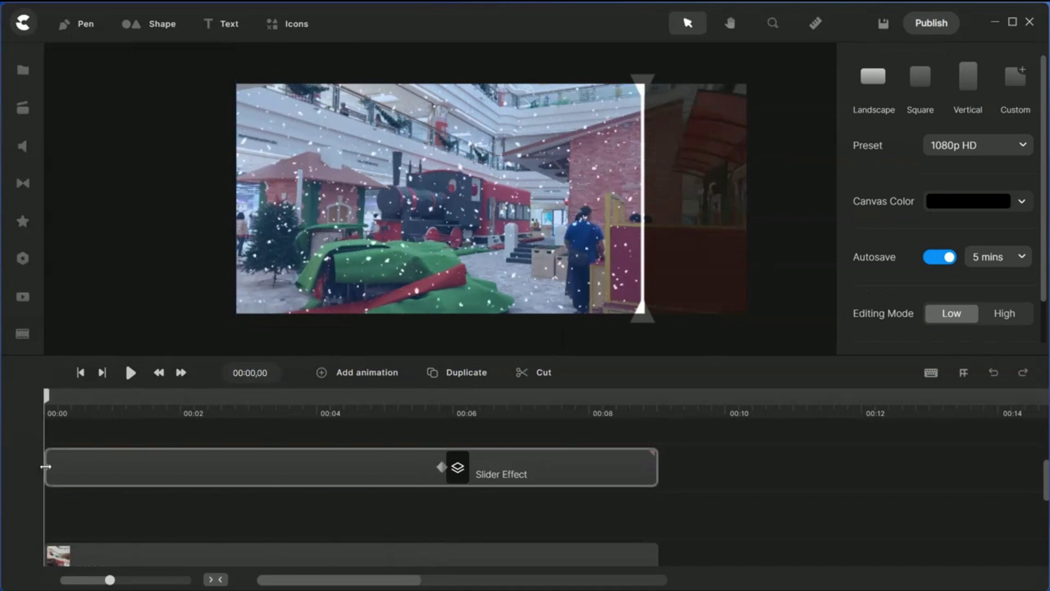
click(63, 481)
click(441, 467)
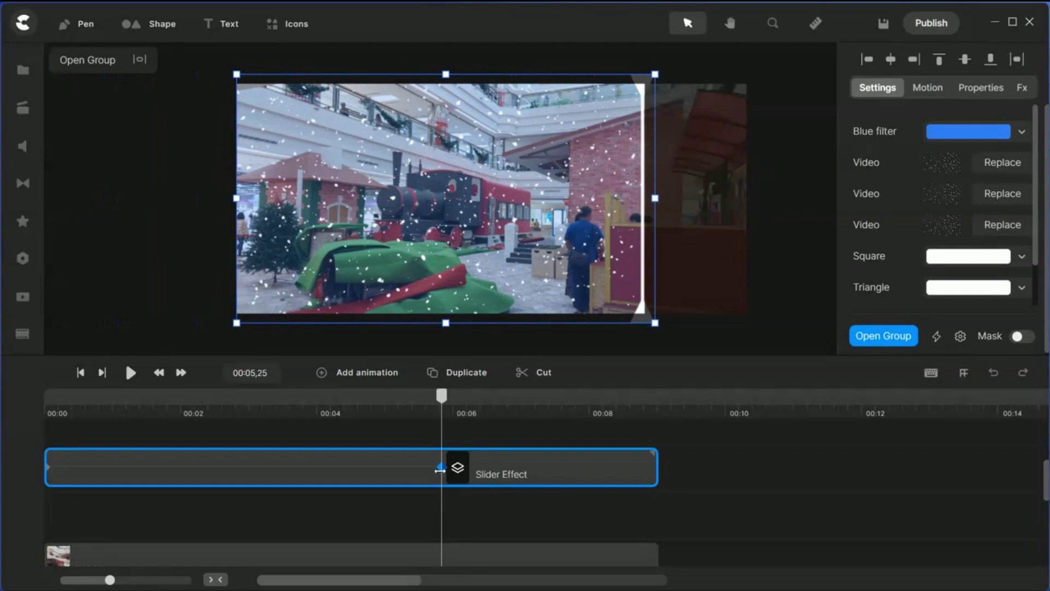
click(177, 212)
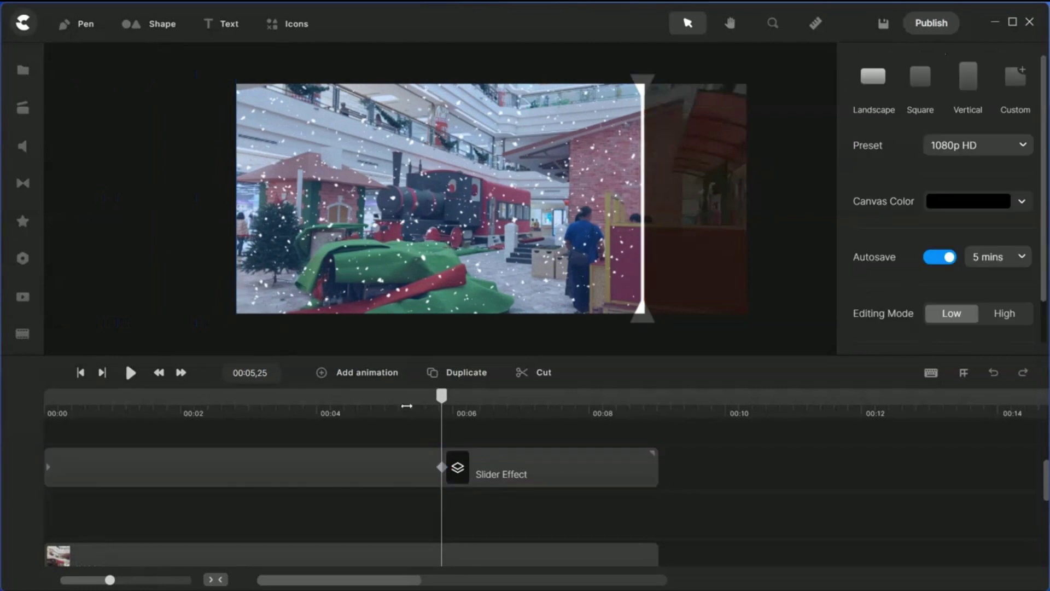
drag(448, 404, 8, 419)
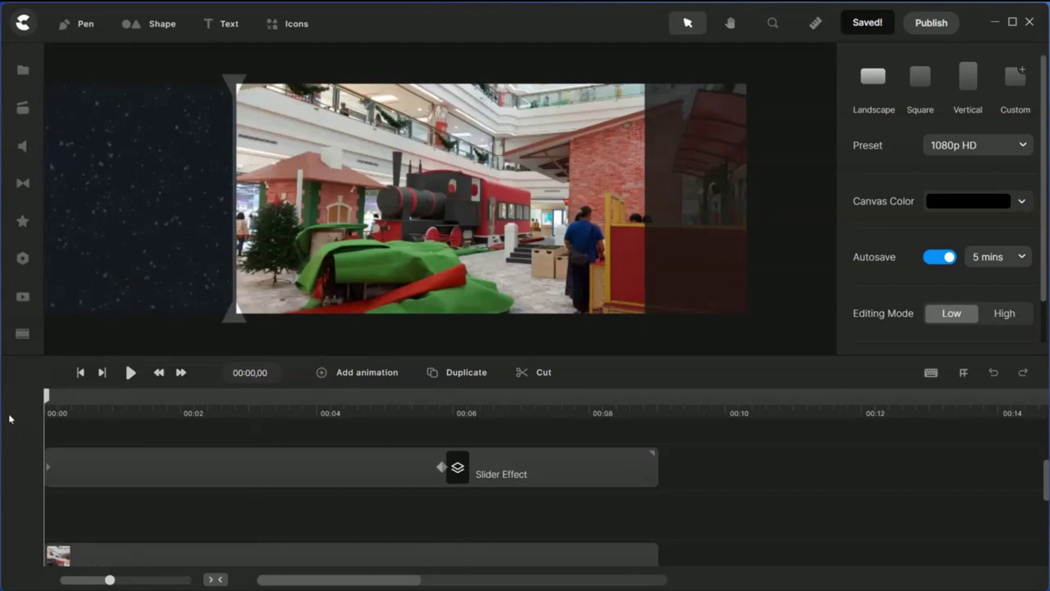
click(130, 374)
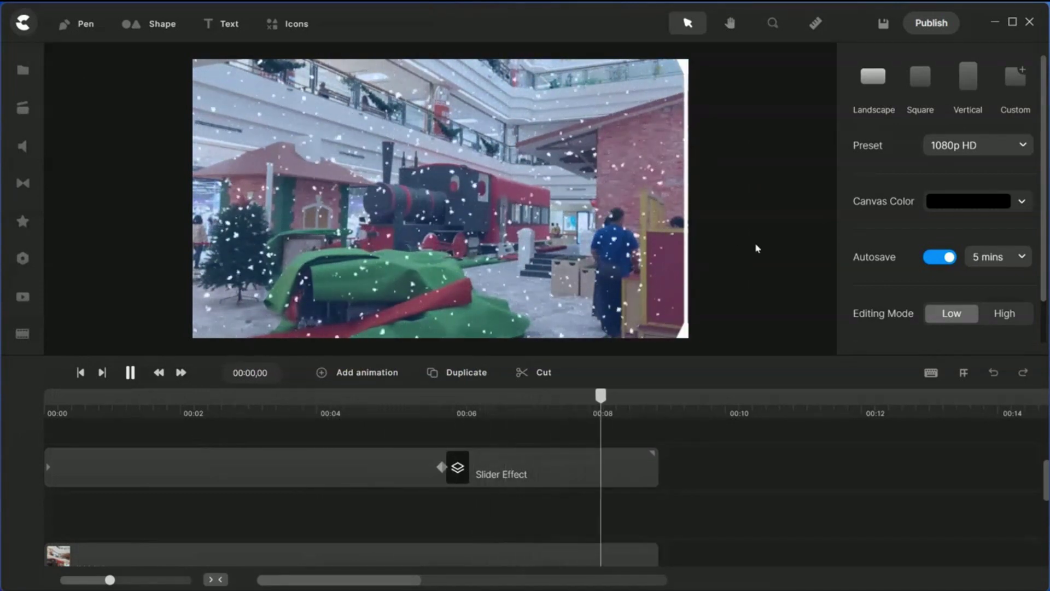
key(space)
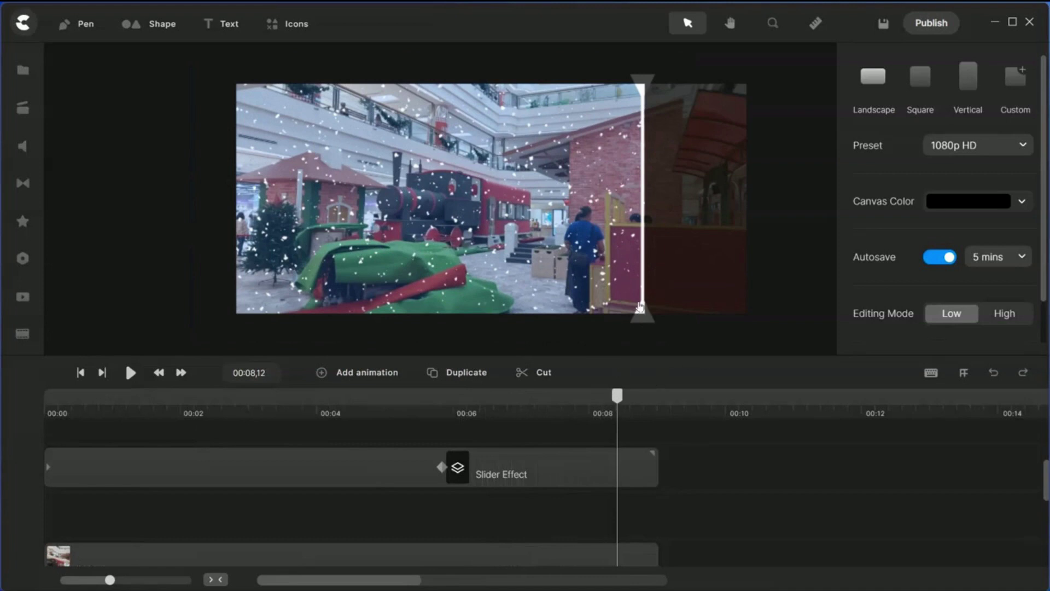
drag(618, 401, 471, 397)
click(507, 473)
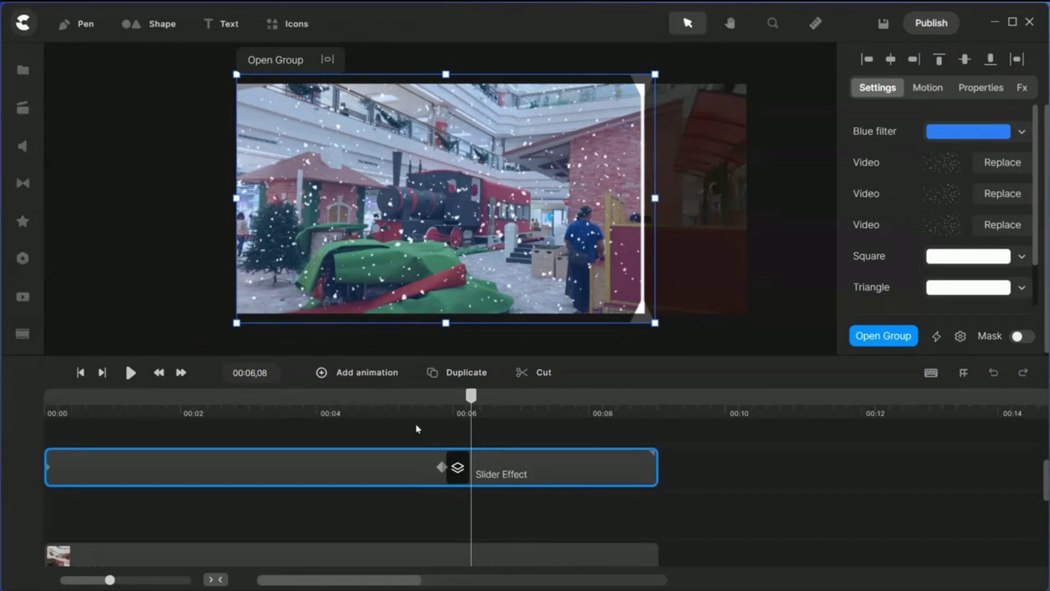
drag(471, 397, 526, 397)
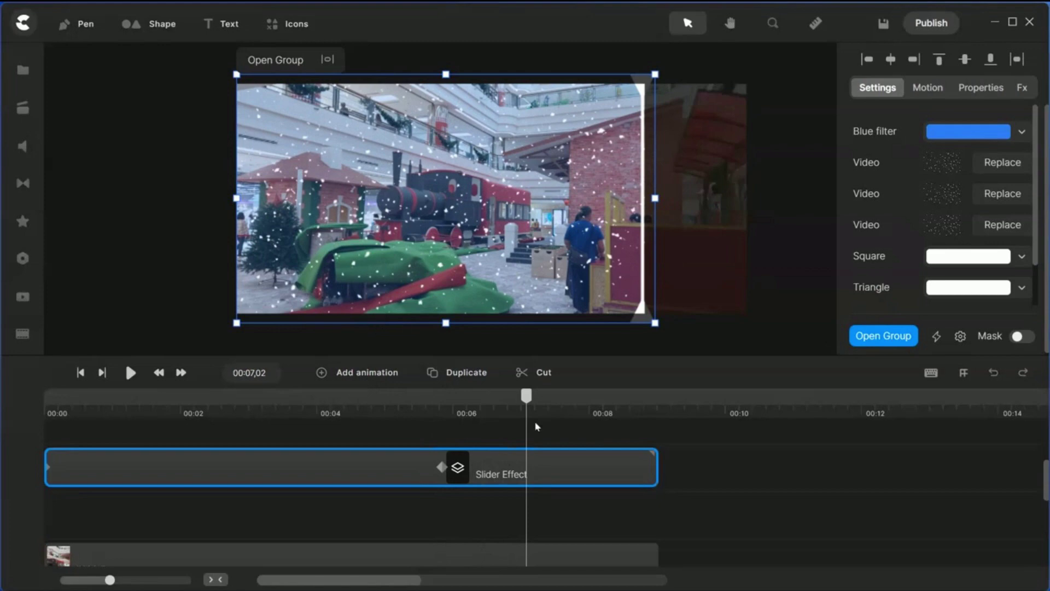